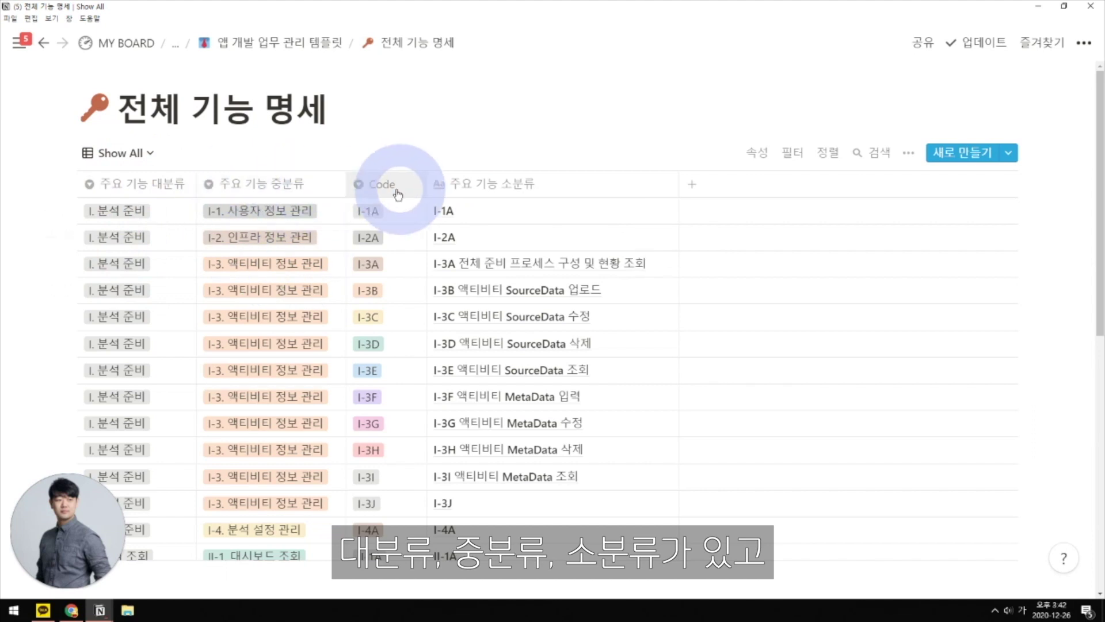
Step: Move the Code column after 주요 기능 소분류 in the 전체 기능 명세 table, both on its own page and on the I. 분석 준비 page
{"action": "left_click_drag", "start_coordinate": [394, 184], "coordinate": [594, 215]}
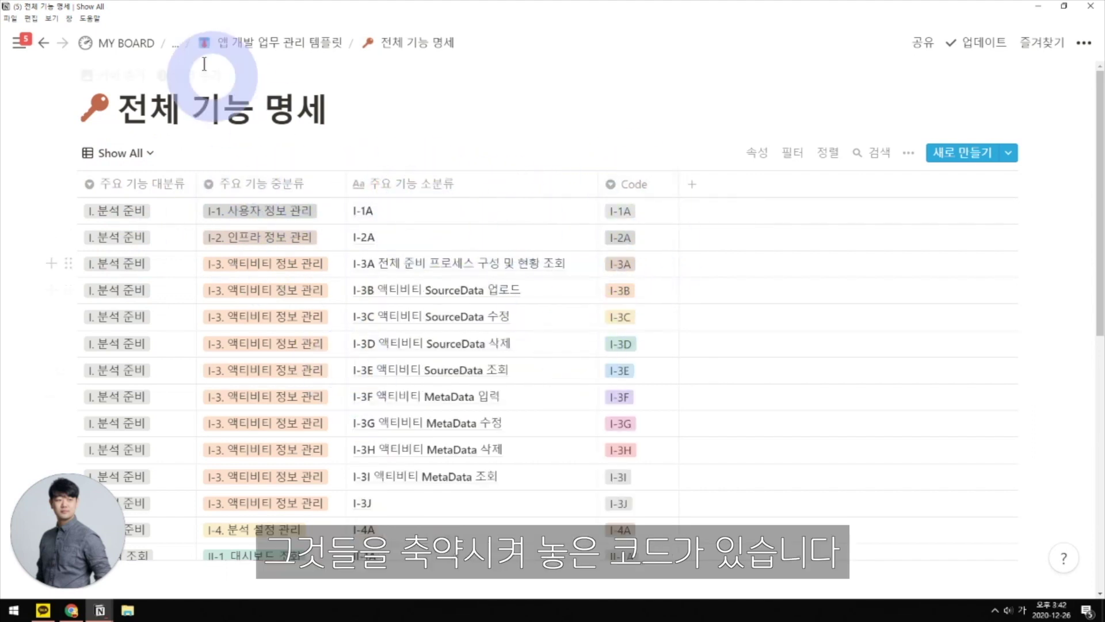
{"action": "left_click", "coordinate": [281, 42]}
{"action": "left_click", "coordinate": [314, 412]}
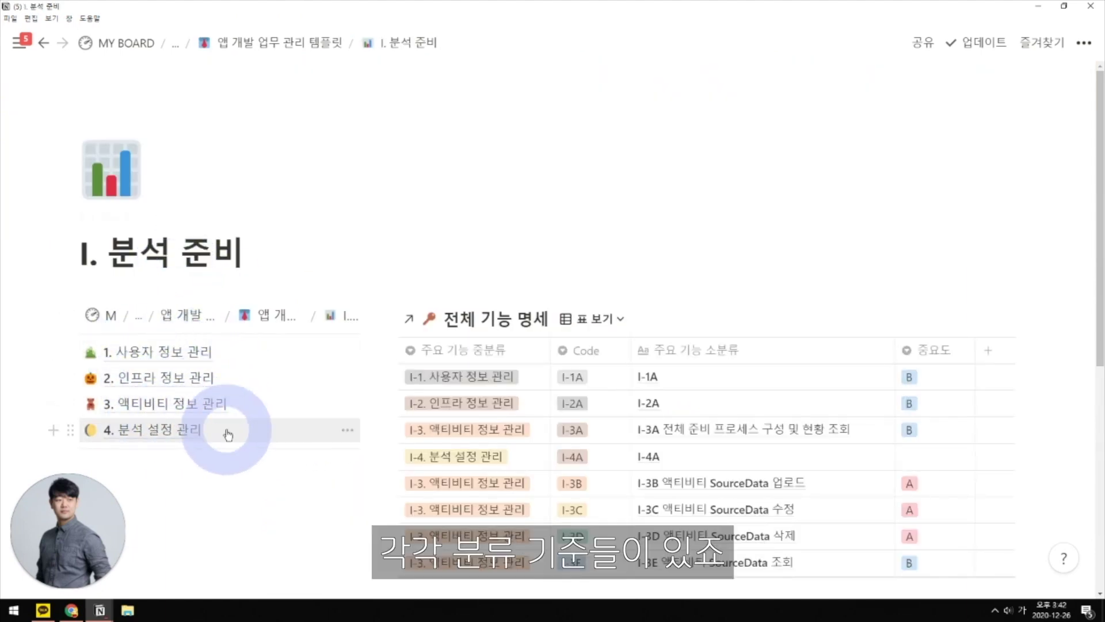
{"action": "scroll", "coordinate": [224, 431], "scroll_direction": "down", "scroll_amount": 2}
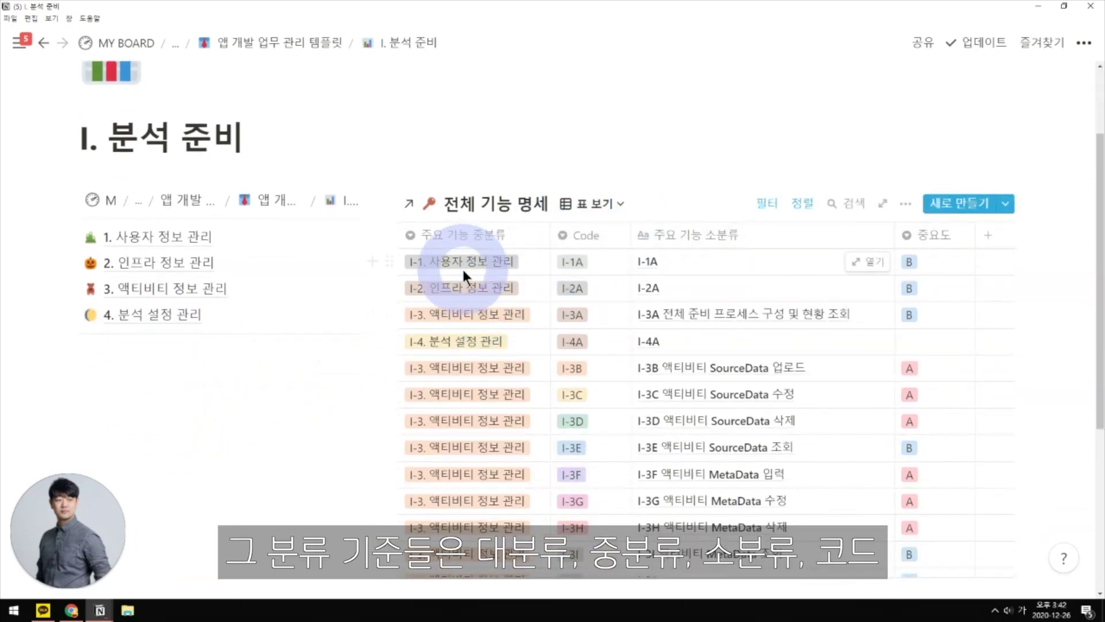
{"action": "left_click_drag", "start_coordinate": [578, 235], "coordinate": [846, 235]}
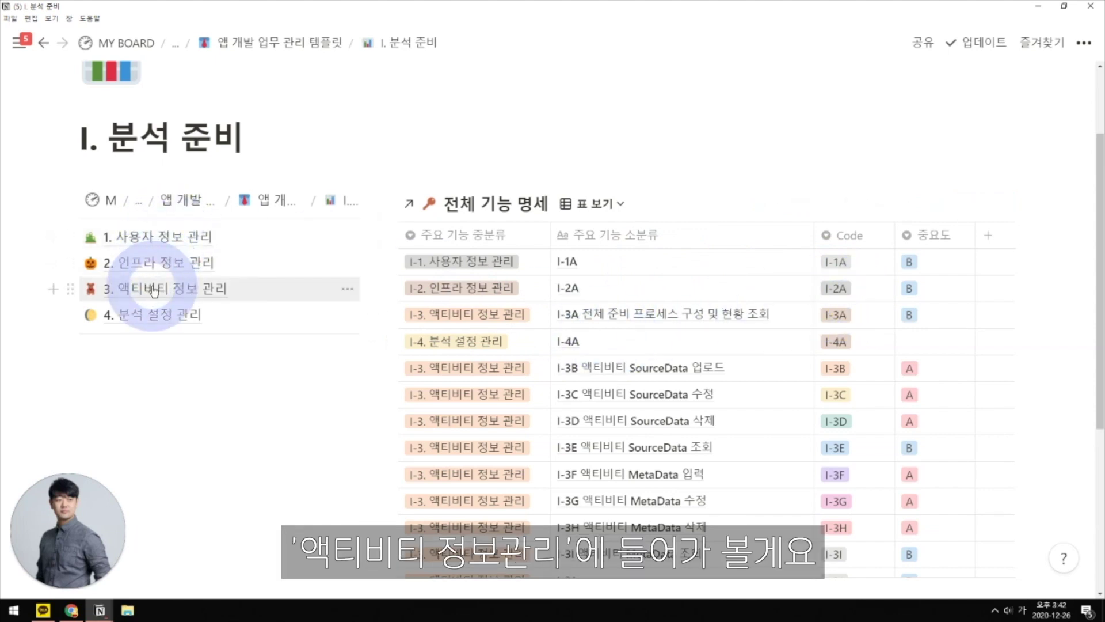
Step: Open the 3. 액티비티 정보 관리 page and go into its 1-3_Needs Analysis & Functional Requirments subpage
{"action": "left_click", "coordinate": [124, 293]}
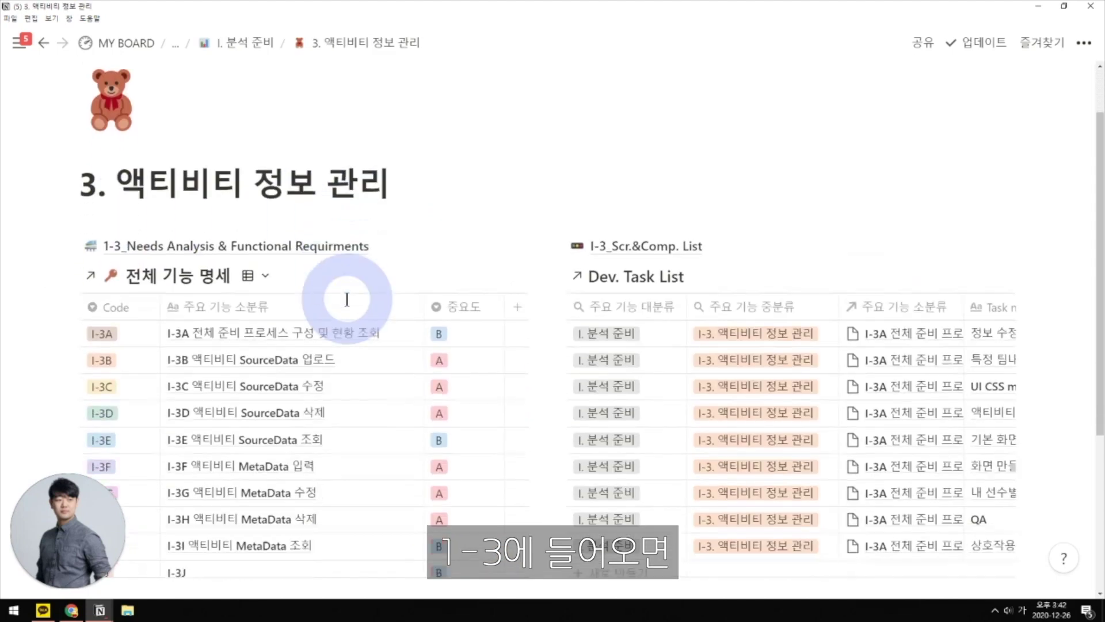
{"action": "scroll", "coordinate": [140, 201], "scroll_direction": "down", "scroll_amount": 3}
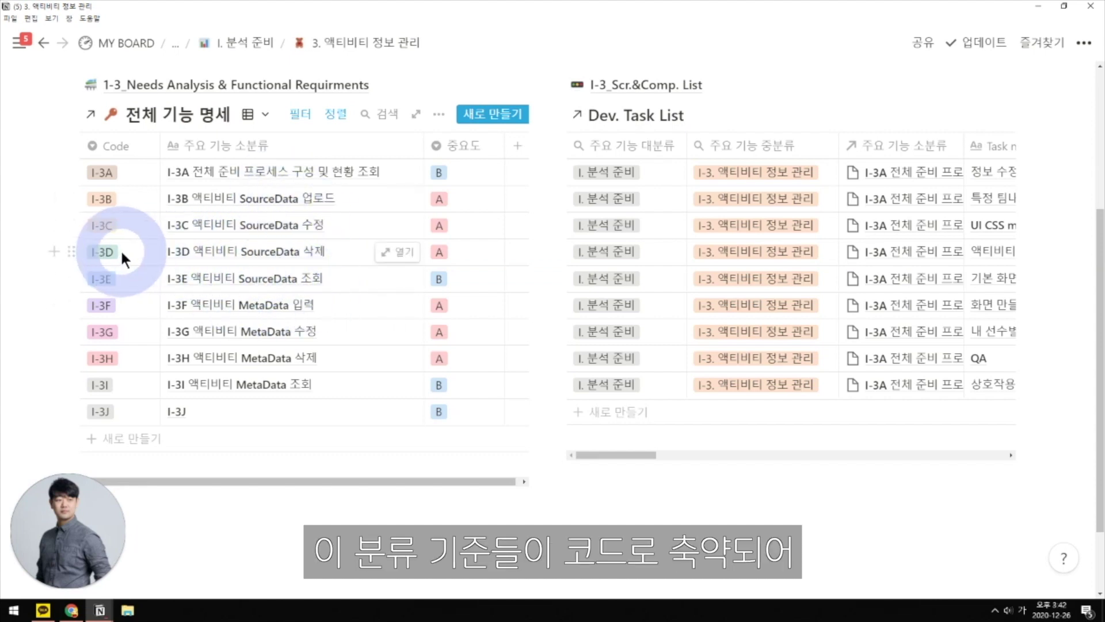
{"action": "left_click", "coordinate": [219, 85]}
{"action": "scroll", "coordinate": [308, 306], "scroll_direction": "down", "scroll_amount": 1}
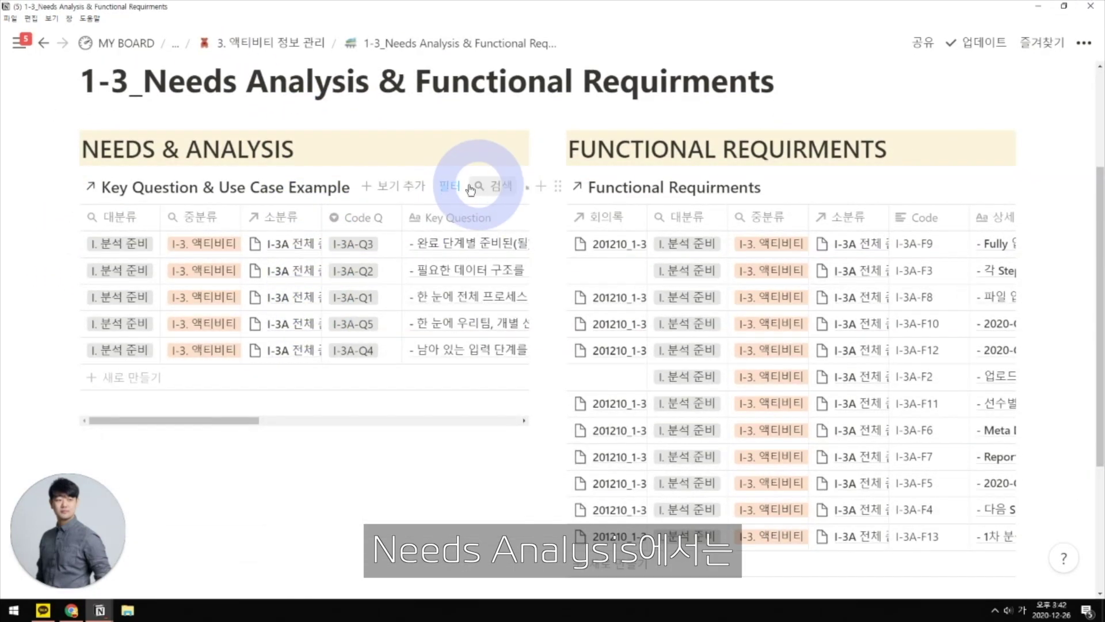
Step: Open Key Question & Use Case Example as a full page and read the use case of question I-3A-Q4
{"action": "left_click", "coordinate": [523, 192]}
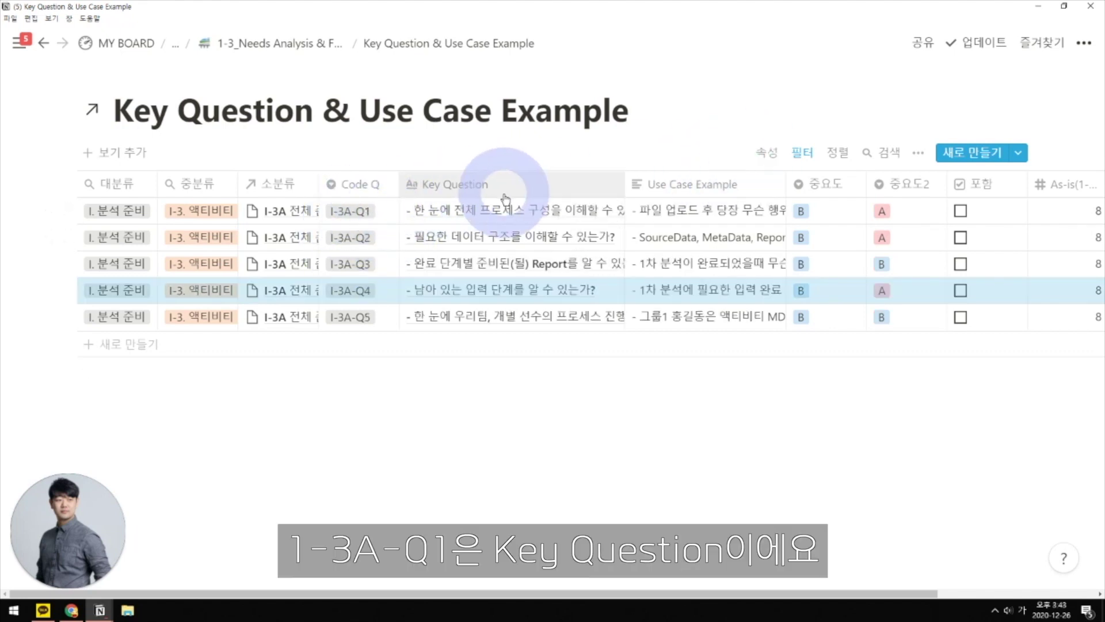
{"action": "left_click", "coordinate": [691, 292]}
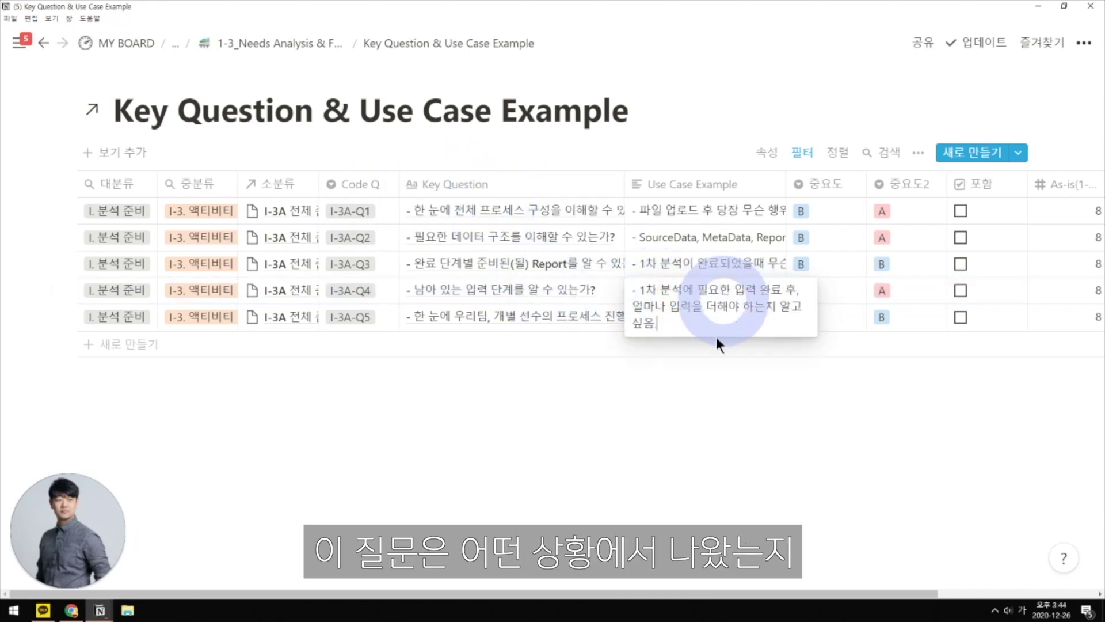
{"action": "key", "text": "Escape"}
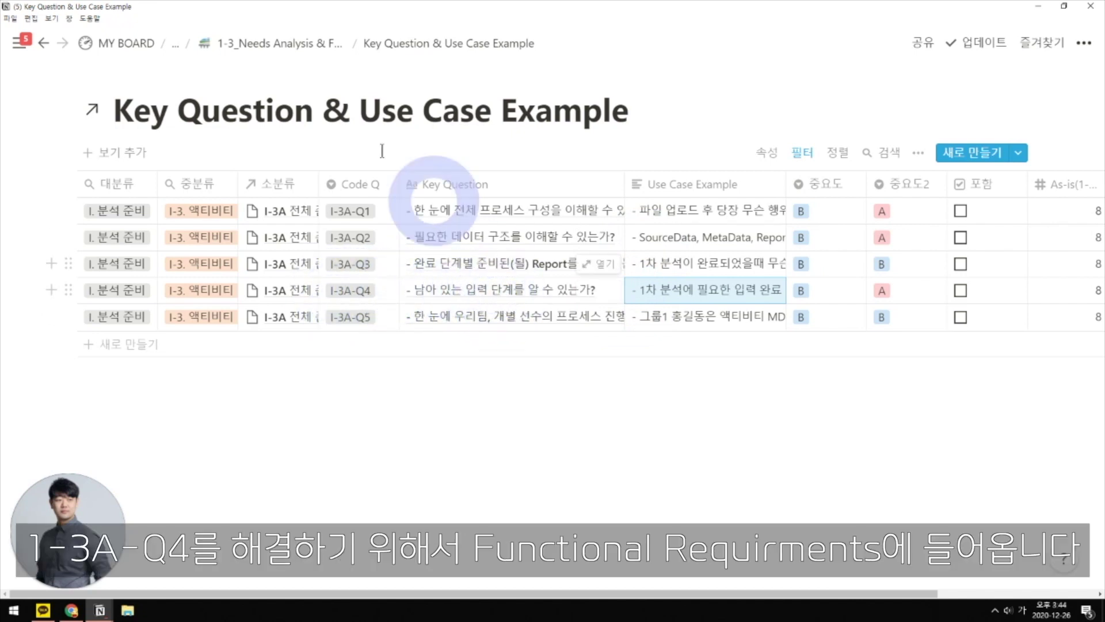
Step: Open the Functional Requirments table as a full page and read the feature descriptions in the 설명 column
{"action": "left_click", "coordinate": [279, 43]}
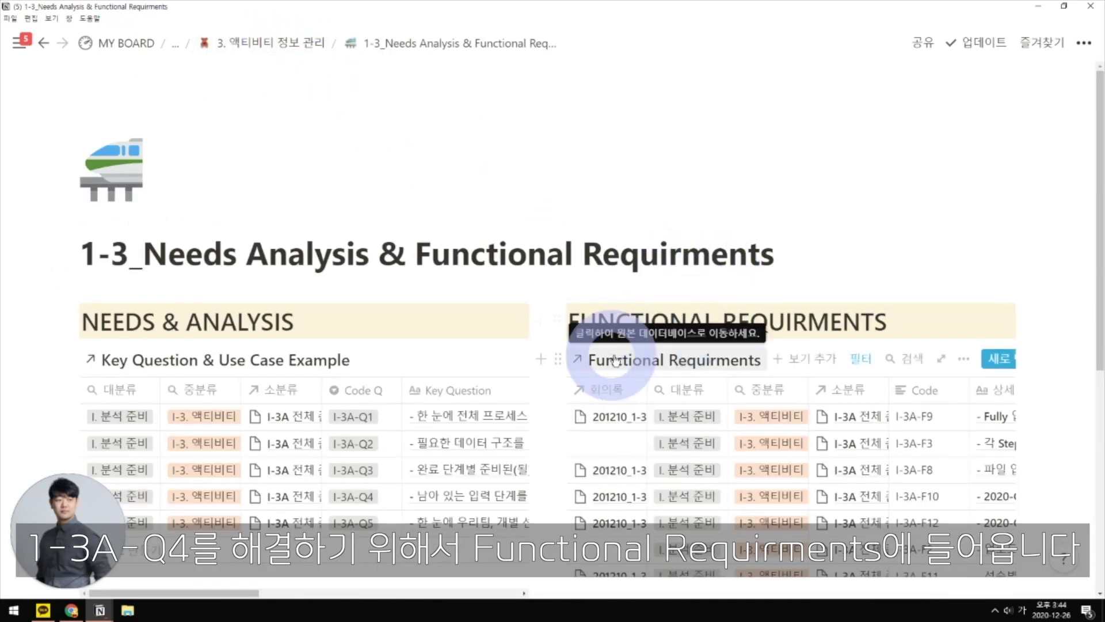
{"action": "left_click", "coordinate": [941, 362]}
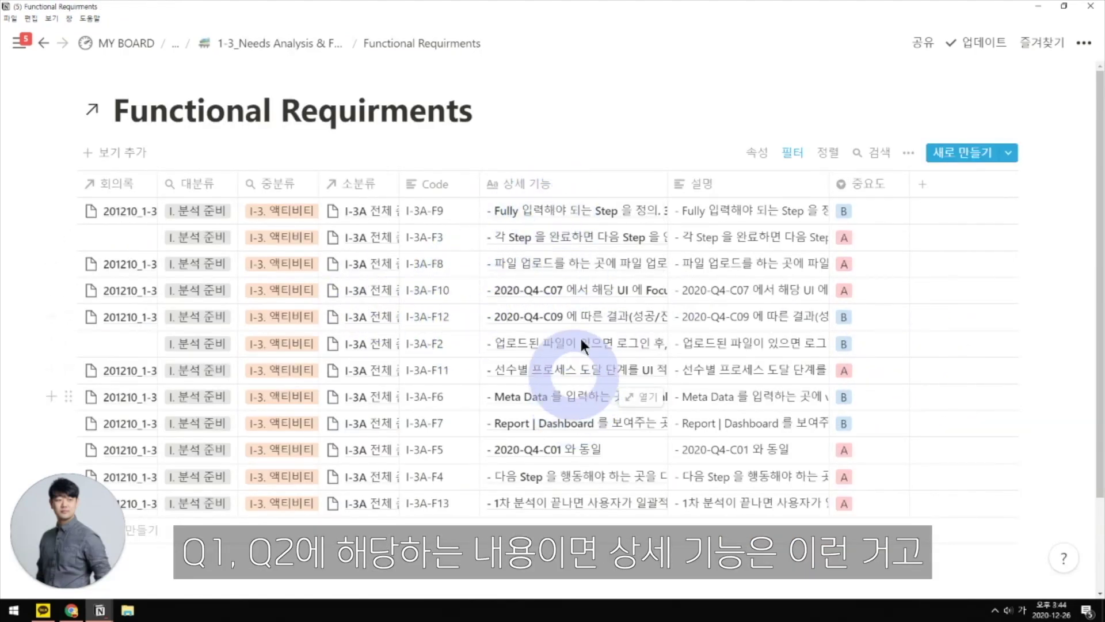
{"action": "left_click_drag", "start_coordinate": [730, 324], "coordinate": [732, 410]}
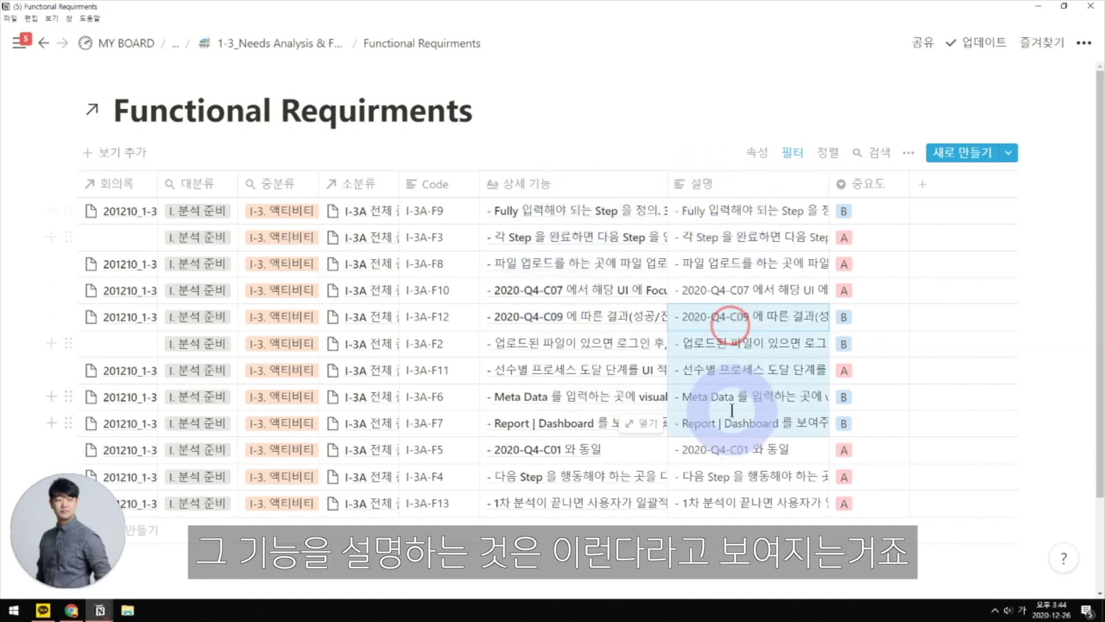
{"action": "left_click", "coordinate": [741, 290]}
{"action": "key", "text": "Escape"}
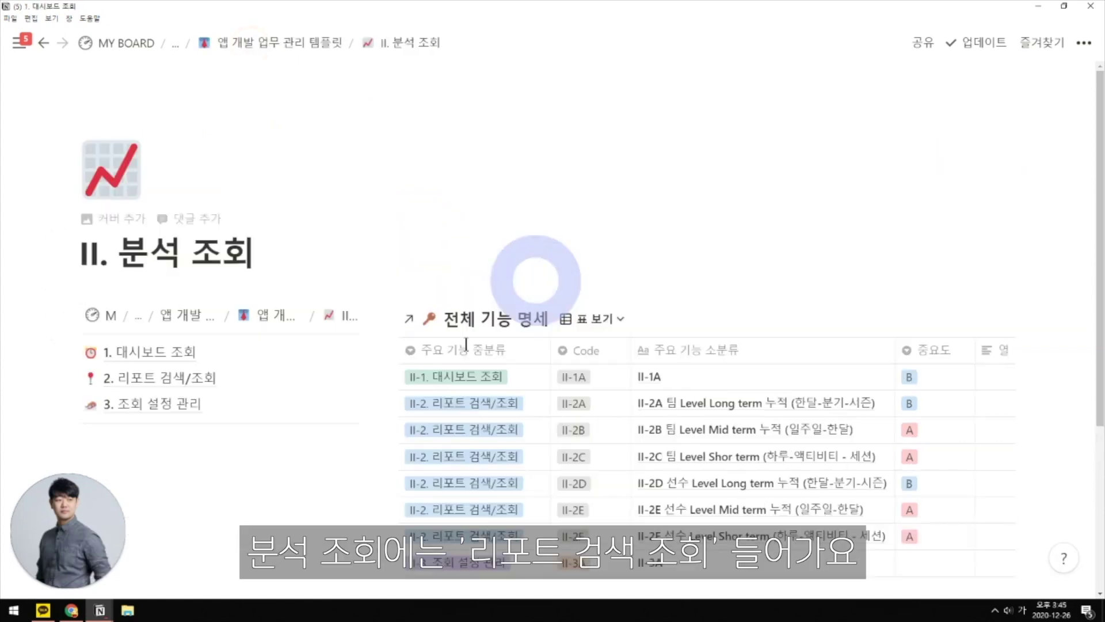
Step: Go through 2. 리포트 검색/조회 to II-2_Needs Analysis & Functional Requirments and read the key questions I-2A-Q6 and I-2A-Q7
{"action": "left_click", "coordinate": [183, 376]}
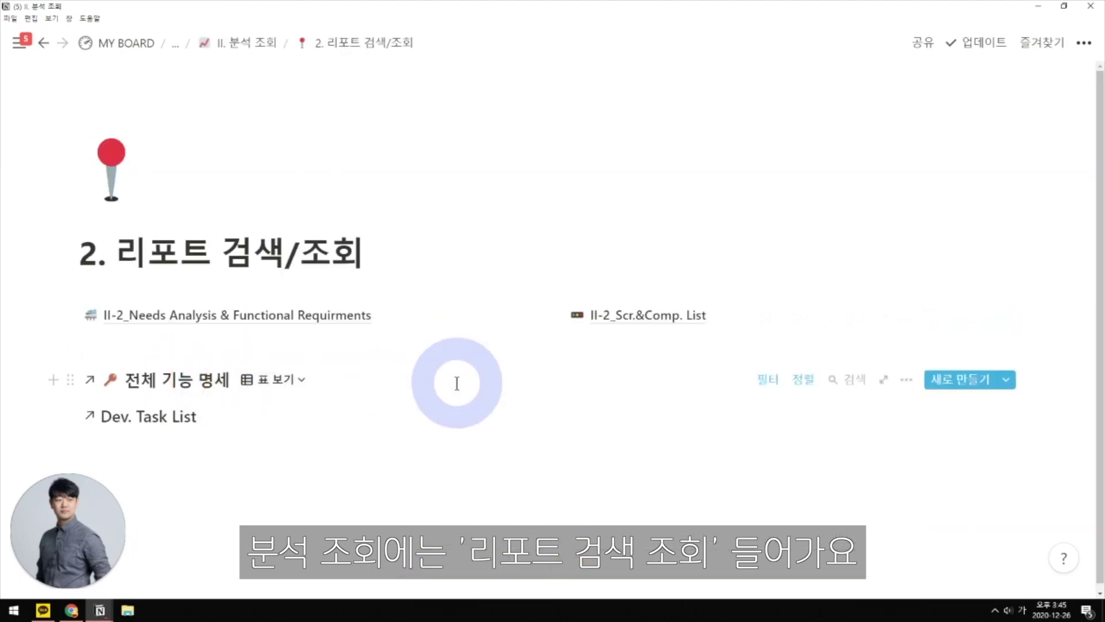
{"action": "scroll", "coordinate": [469, 389], "scroll_direction": "down", "scroll_amount": 3}
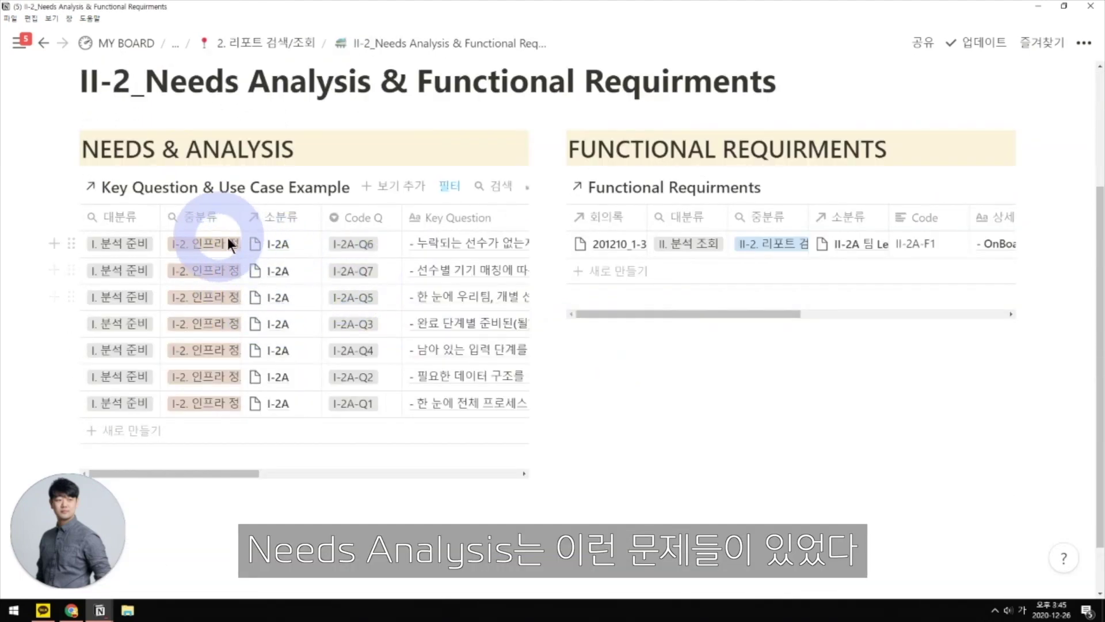
{"action": "left_click", "coordinate": [460, 246]}
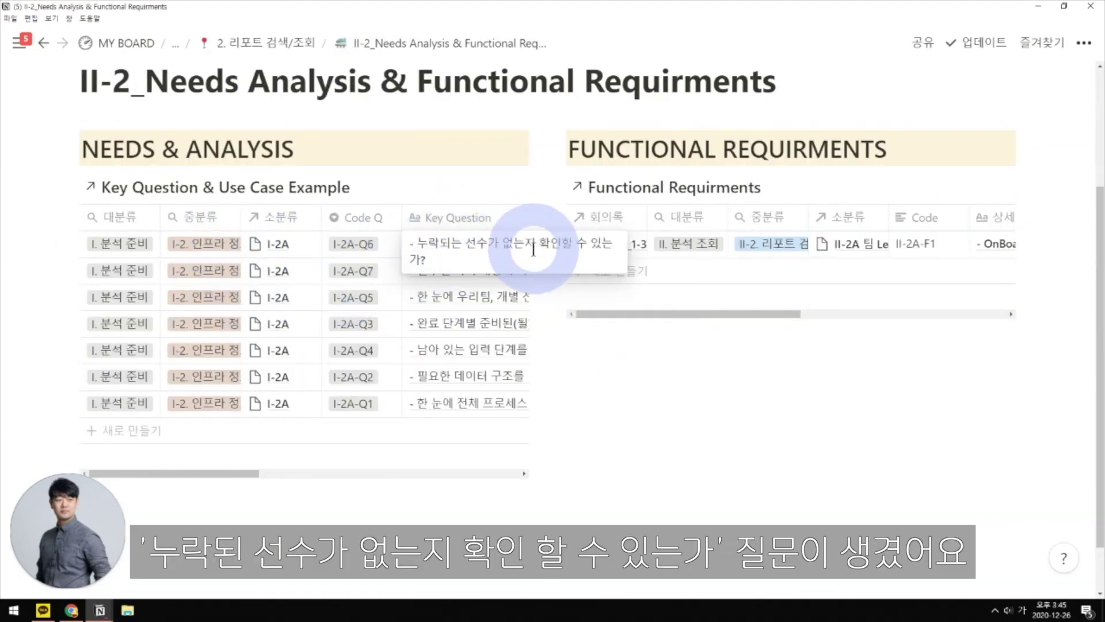
{"action": "left_click", "coordinate": [458, 290]}
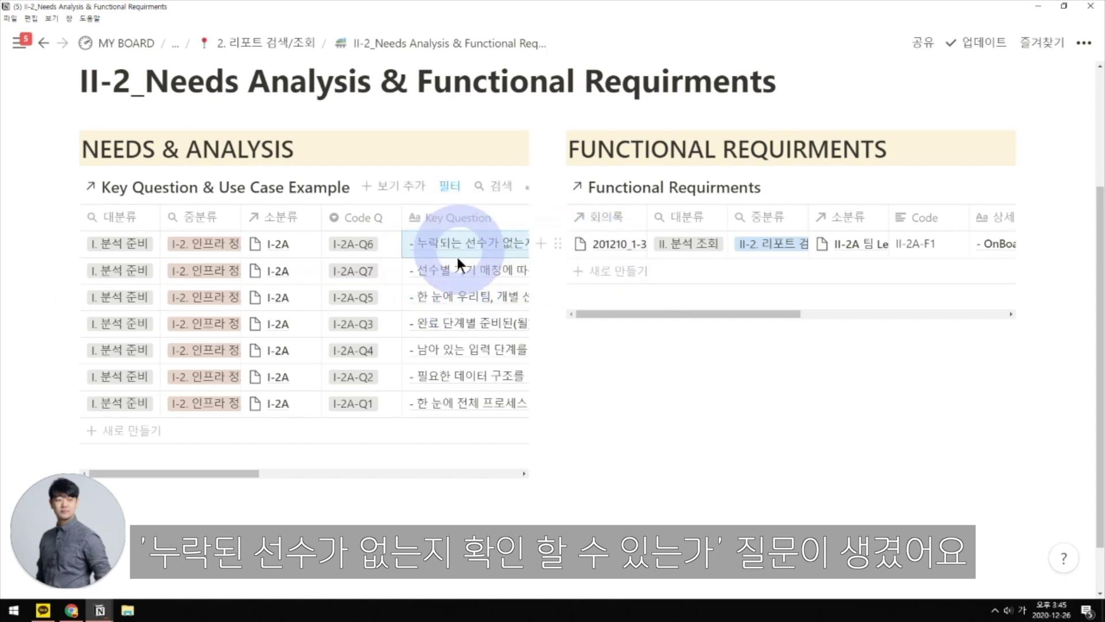
{"action": "left_click", "coordinate": [453, 275]}
{"action": "key", "text": "Escape"}
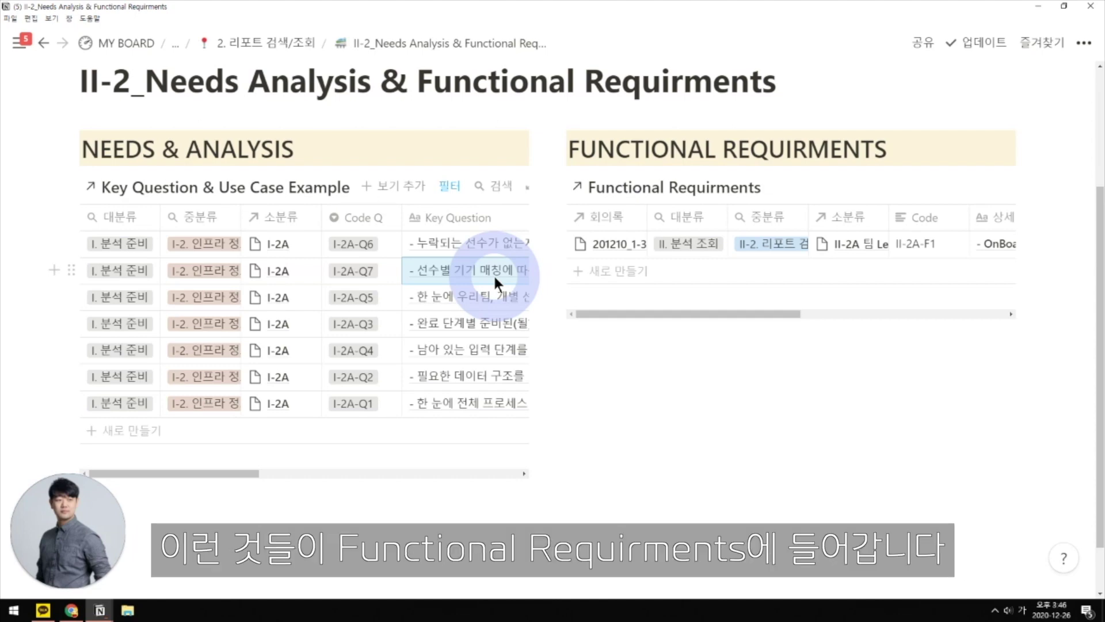
Step: Return to the II. 분석 조회 page and switch to the project template file in Figma
{"action": "left_click", "coordinate": [266, 43]}
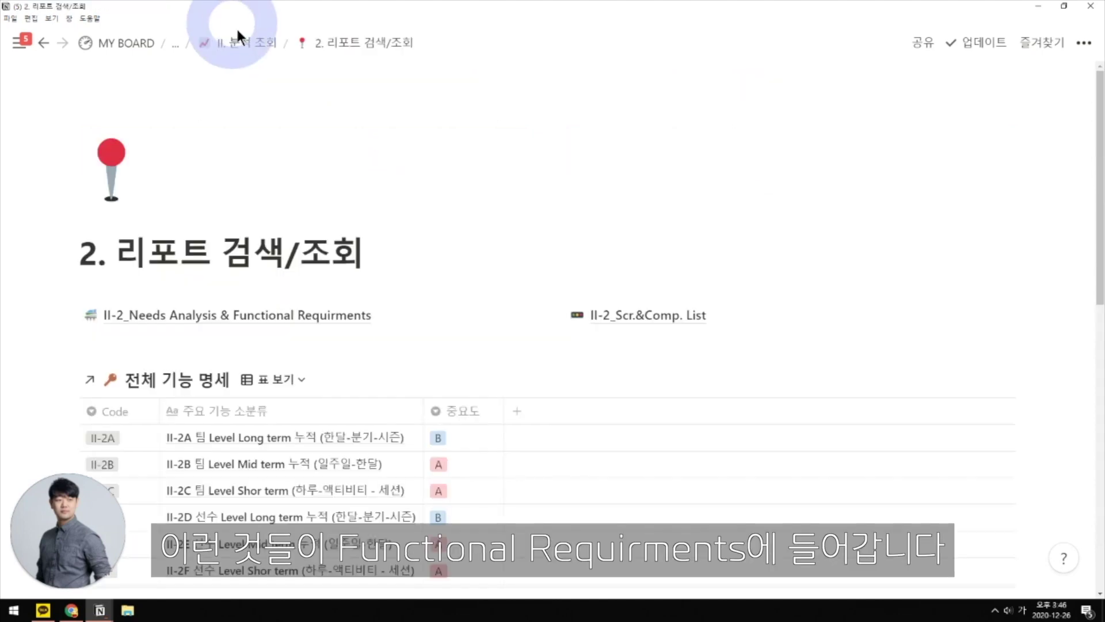
{"action": "left_click", "coordinate": [247, 43]}
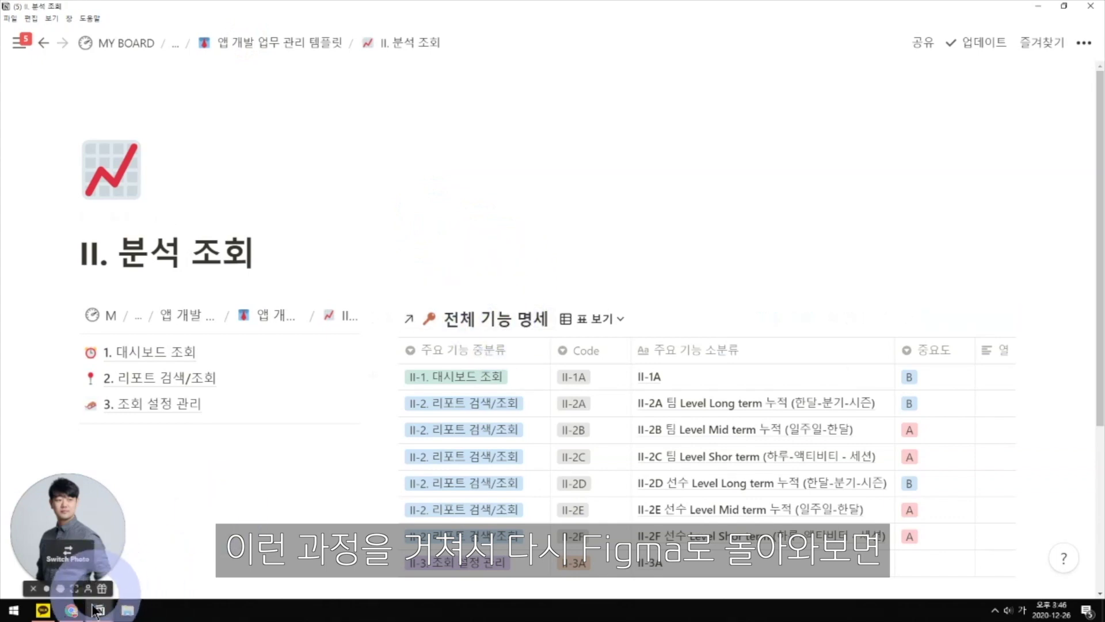
{"action": "left_click", "coordinate": [77, 613]}
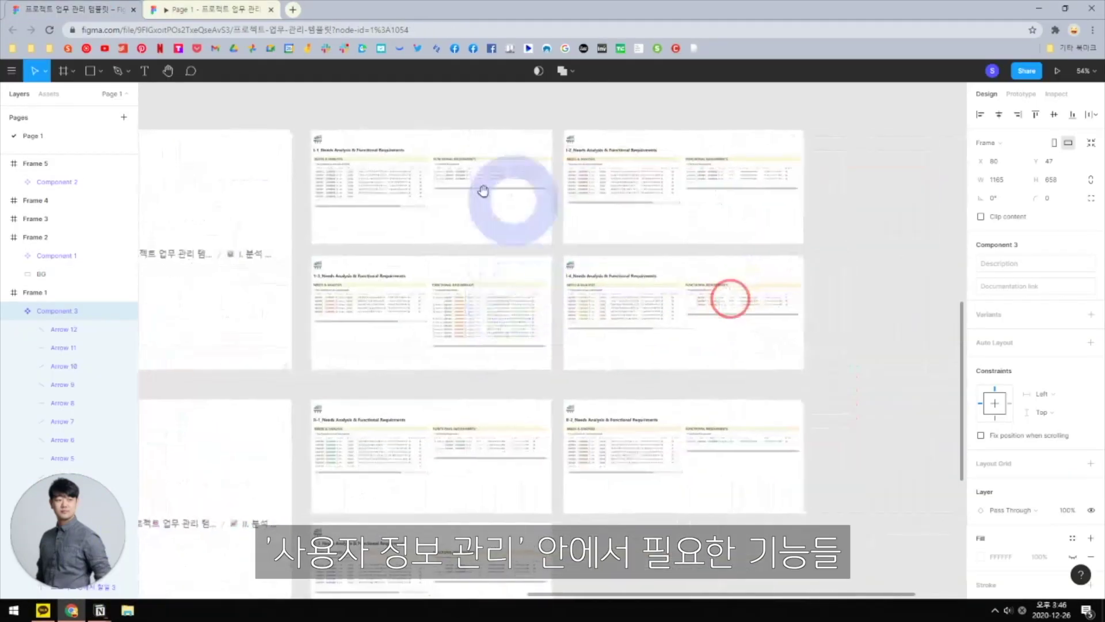
Step: Examine the key questions and functional requirements on the I-1_Needs Analysis & Functional Requirments board in Frame 5
{"action": "left_click", "coordinate": [247, 259]}
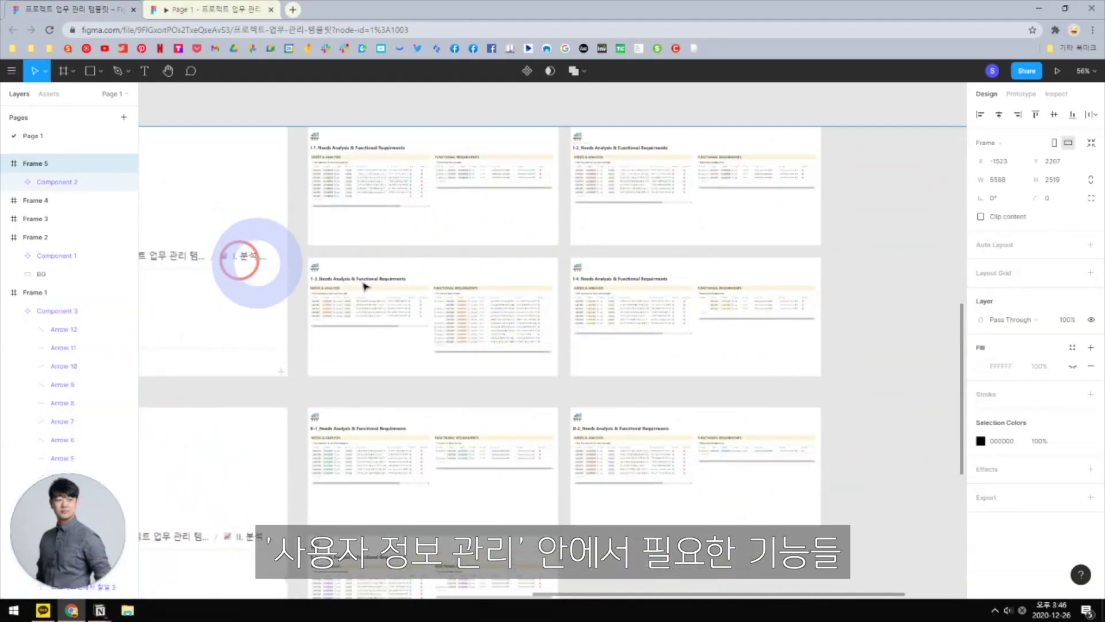
{"action": "scroll", "coordinate": [374, 328], "scroll_direction": "up", "scroll_amount": 3}
{"action": "scroll", "coordinate": [367, 333], "scroll_direction": "up", "scroll_amount": 2}
{"action": "scroll", "coordinate": [582, 310], "scroll_direction": "right", "scroll_amount": 5}
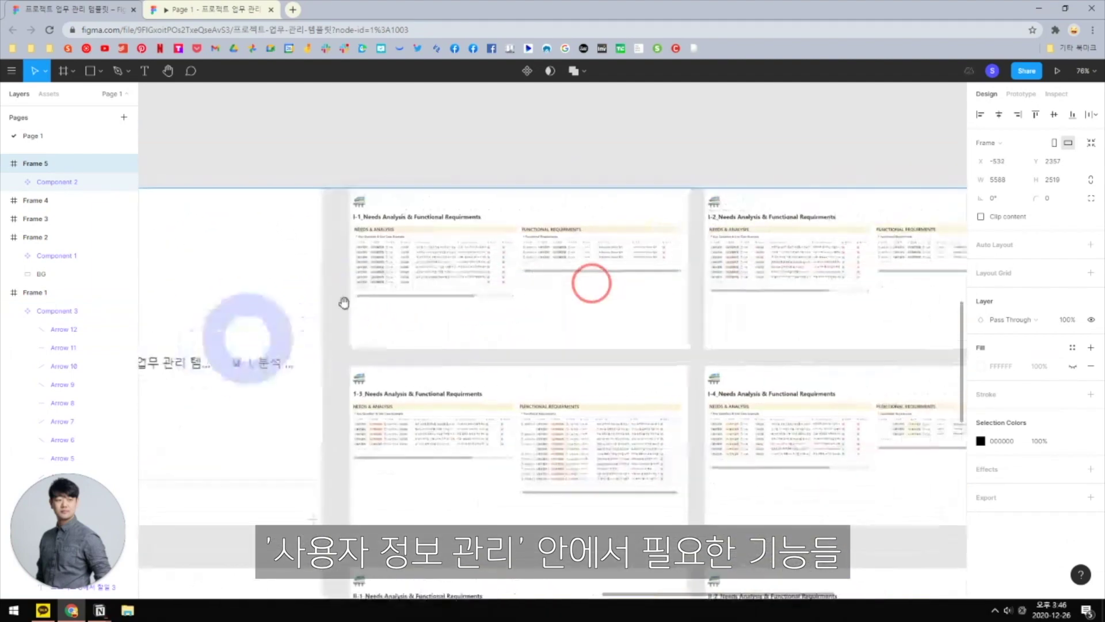
{"action": "scroll", "coordinate": [593, 284], "scroll_direction": "up", "scroll_amount": 3}
{"action": "scroll", "coordinate": [483, 257], "scroll_direction": "up", "scroll_amount": 3}
{"action": "scroll", "coordinate": [439, 271], "scroll_direction": "down", "scroll_amount": 1}
{"action": "scroll", "coordinate": [495, 317], "scroll_direction": "up", "scroll_amount": 4}
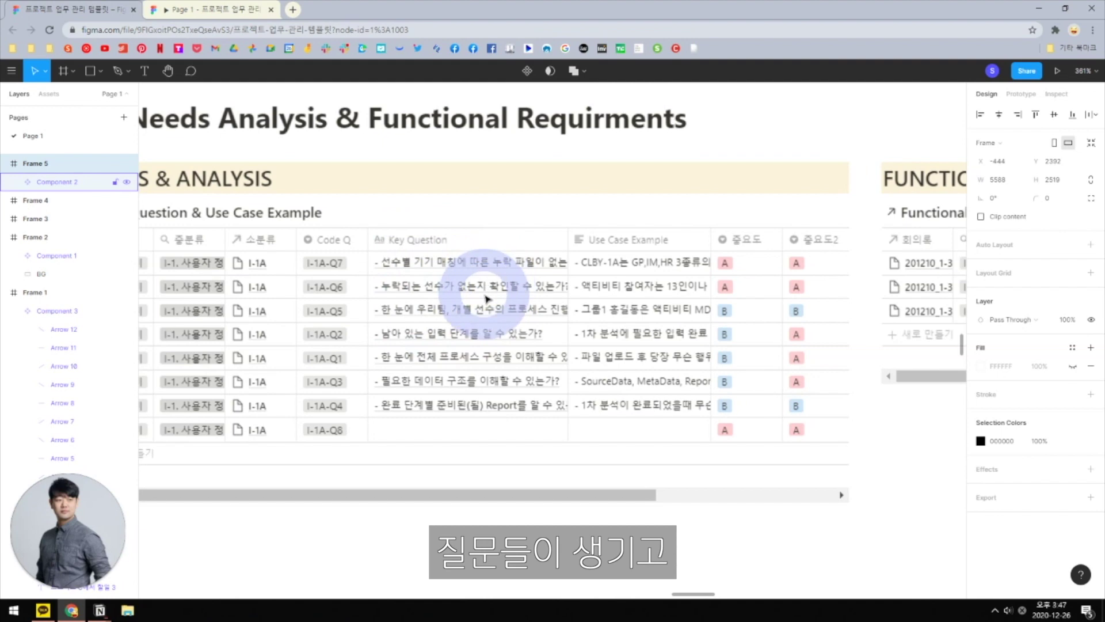
{"action": "scroll", "coordinate": [506, 299], "scroll_direction": "right", "scroll_amount": 8}
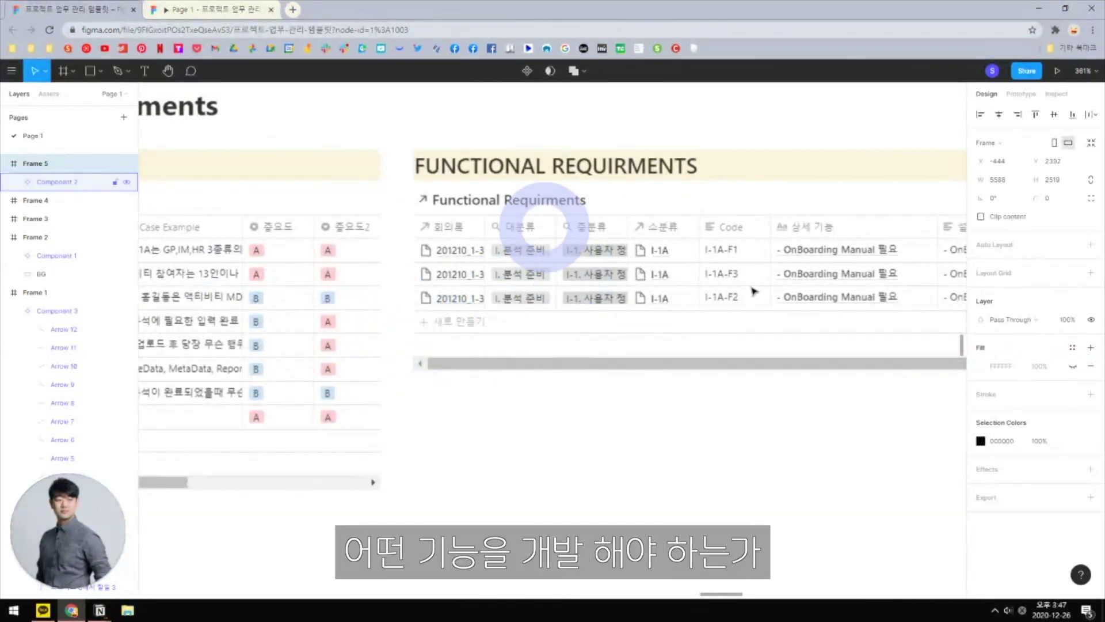
Step: Bring the whole of Frame 5 with all its classification boards back into view
{"action": "scroll", "coordinate": [656, 353], "scroll_direction": "down", "scroll_amount": 10}
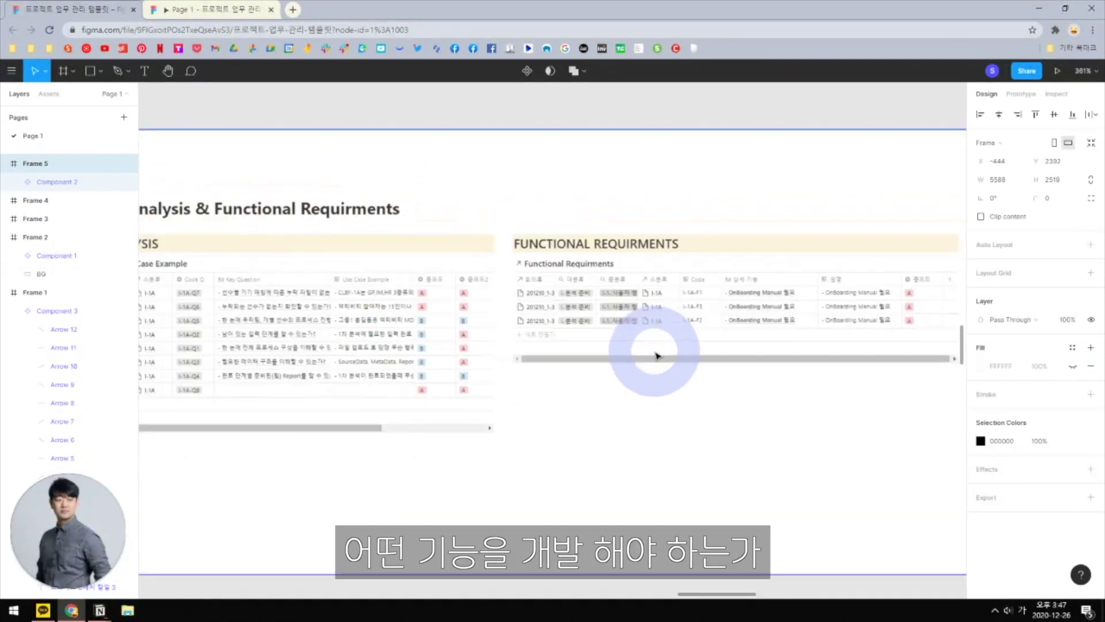
{"action": "scroll", "coordinate": [723, 278], "scroll_direction": "down", "scroll_amount": 5}
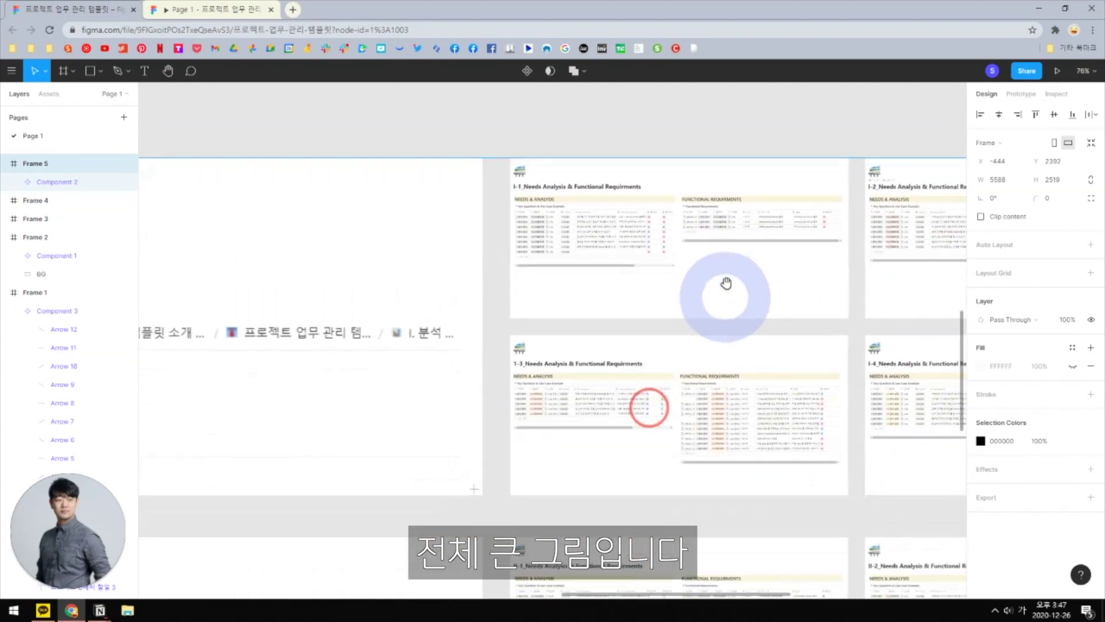
{"action": "scroll", "coordinate": [698, 340], "scroll_direction": "left", "scroll_amount": 5}
{"action": "scroll", "coordinate": [483, 340], "scroll_direction": "down", "scroll_amount": 4}
{"action": "scroll", "coordinate": [617, 349], "scroll_direction": "down", "scroll_amount": 4}
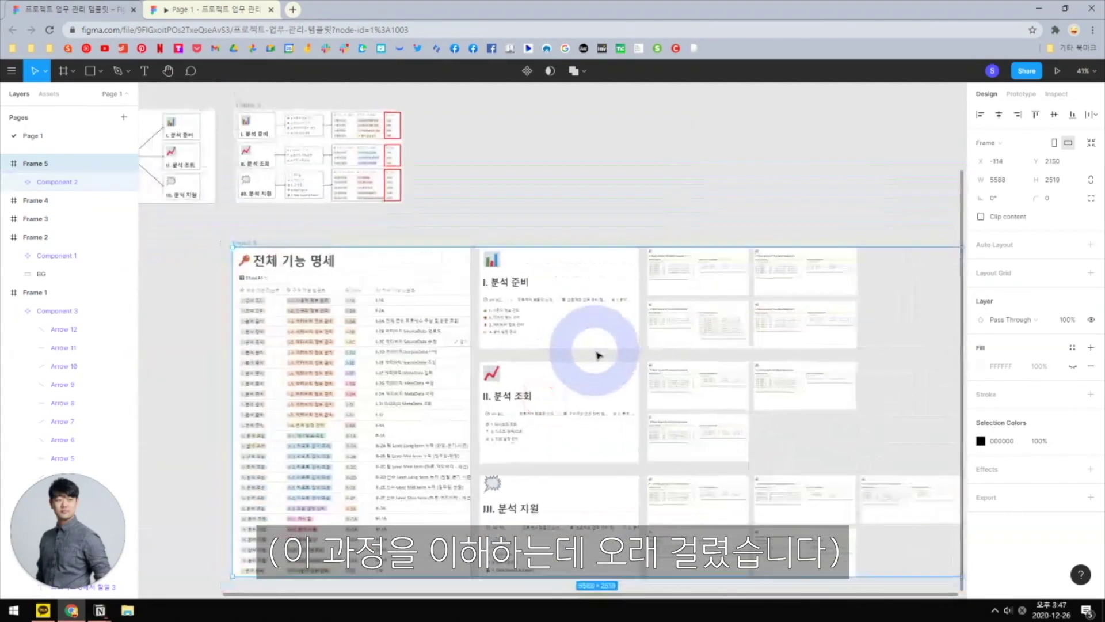
Step: Reposition Frame 5 below the smaller overview frames at about X -886, Y 2079, and lock it
{"action": "scroll", "coordinate": [604, 388], "scroll_direction": "right", "scroll_amount": 3}
{"action": "left_click_drag", "start_coordinate": [566, 407], "coordinate": [525, 392]}
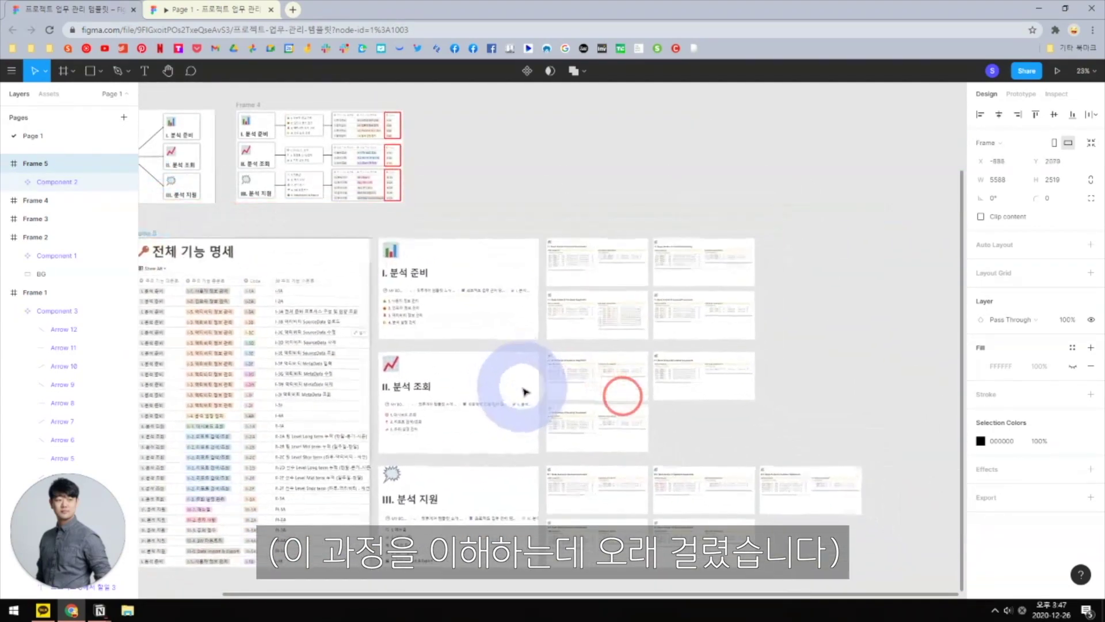
{"action": "left_click_drag", "start_coordinate": [398, 385], "coordinate": [457, 378]}
{"action": "scroll", "coordinate": [322, 333], "scroll_direction": "up", "scroll_amount": 3}
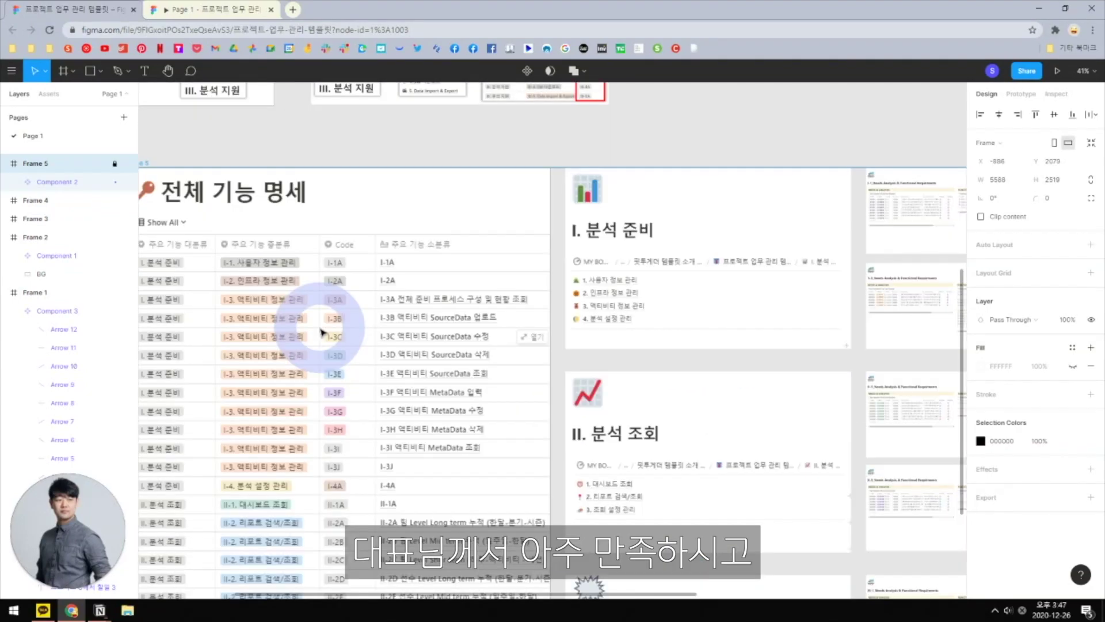
Step: Look again at the NEEDS & ANALYSIS and FUNCTIONAL REQUIRMENTS tables on the I-1 board in close-up
{"action": "scroll", "coordinate": [573, 283], "scroll_direction": "right", "scroll_amount": 5}
{"action": "scroll", "coordinate": [506, 339], "scroll_direction": "up", "scroll_amount": 6}
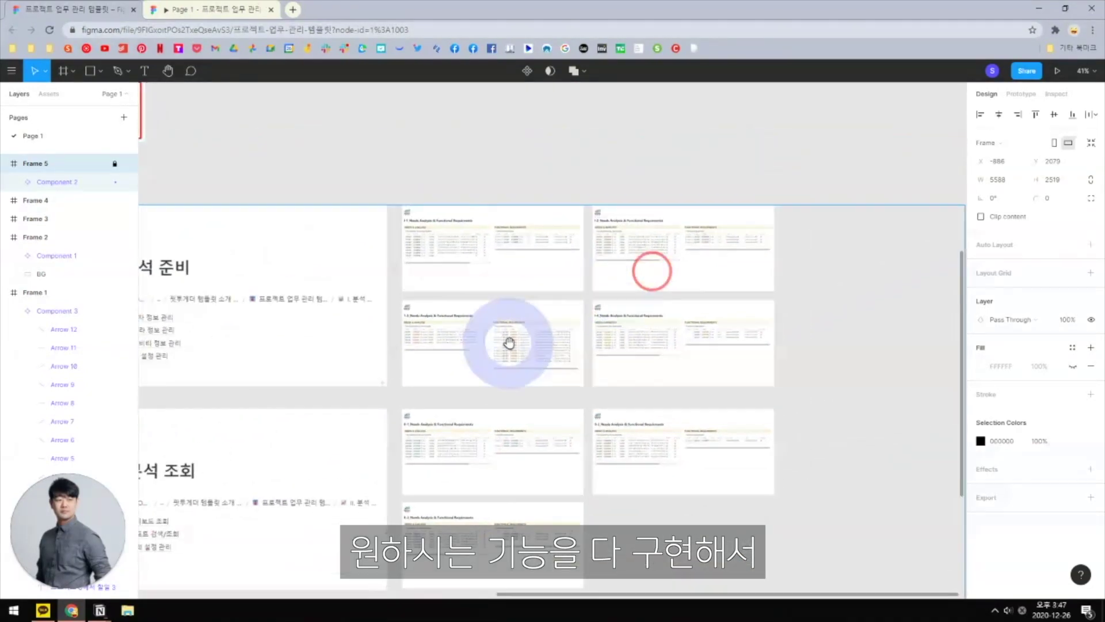
{"action": "left_click_drag", "start_coordinate": [470, 226], "coordinate": [488, 388]}
{"action": "scroll", "coordinate": [518, 383], "scroll_direction": "up", "scroll_amount": 4}
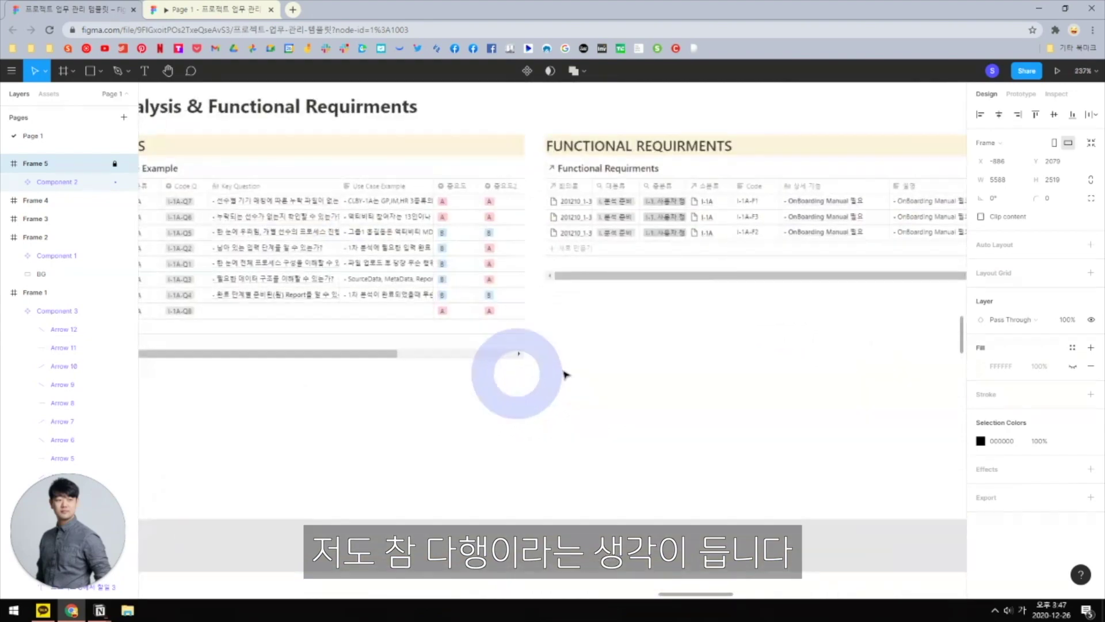
Step: Deselect Frame 5 and go back to the 전체 기능 명세 table to review its classification columns
{"action": "left_click", "coordinate": [451, 345]}
{"action": "scroll", "coordinate": [506, 404], "scroll_direction": "down", "scroll_amount": 4}
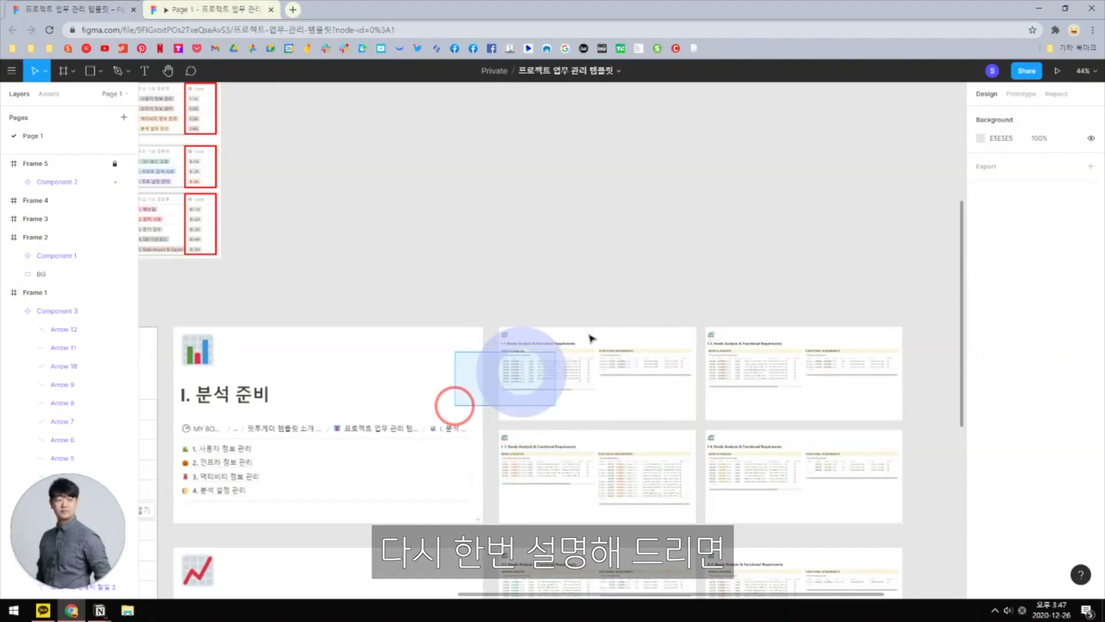
{"action": "scroll", "coordinate": [591, 338], "scroll_direction": "left", "scroll_amount": 10}
{"action": "scroll", "coordinate": [535, 383], "scroll_direction": "down", "scroll_amount": 4}
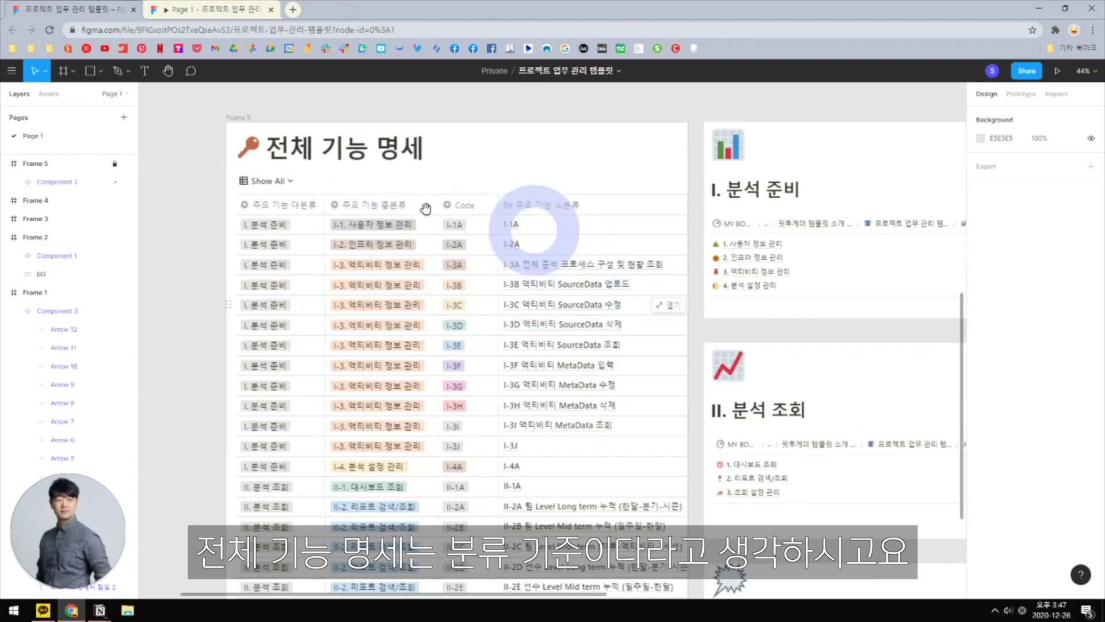
Step: Examine the 1-3_Needs Analysis & Functional Requirments board in close-up, comparing its Key Question codes with the FUNCTIONAL REQUIRMENTS table
{"action": "scroll", "coordinate": [464, 328], "scroll_direction": "right", "scroll_amount": 10}
{"action": "scroll", "coordinate": [361, 236], "scroll_direction": "up", "scroll_amount": 2}
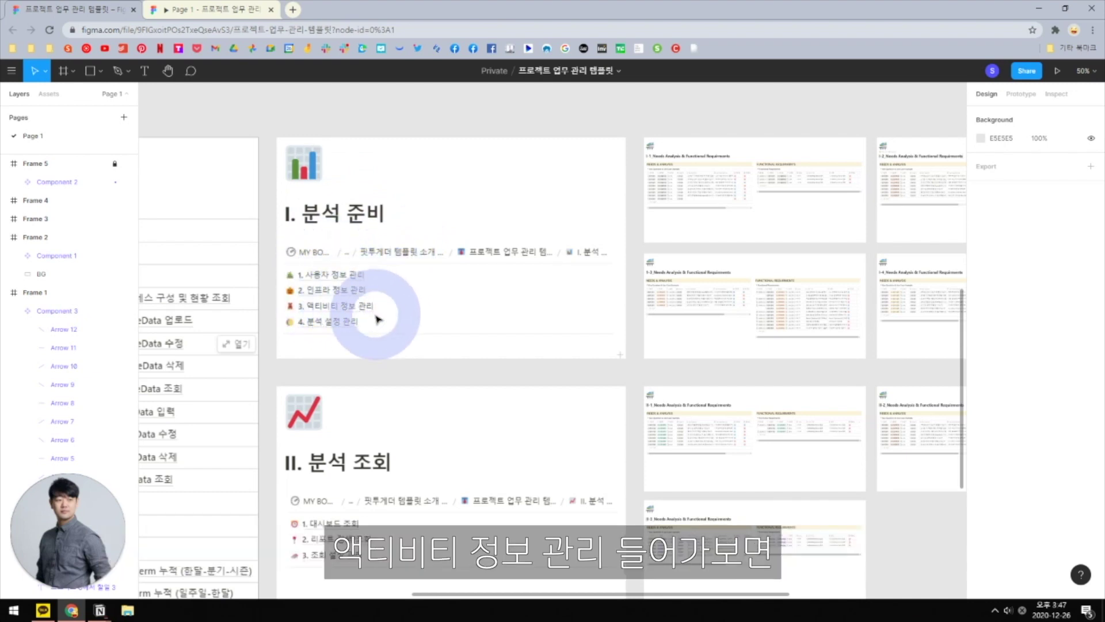
{"action": "scroll", "coordinate": [528, 318], "scroll_direction": "up", "scroll_amount": 10}
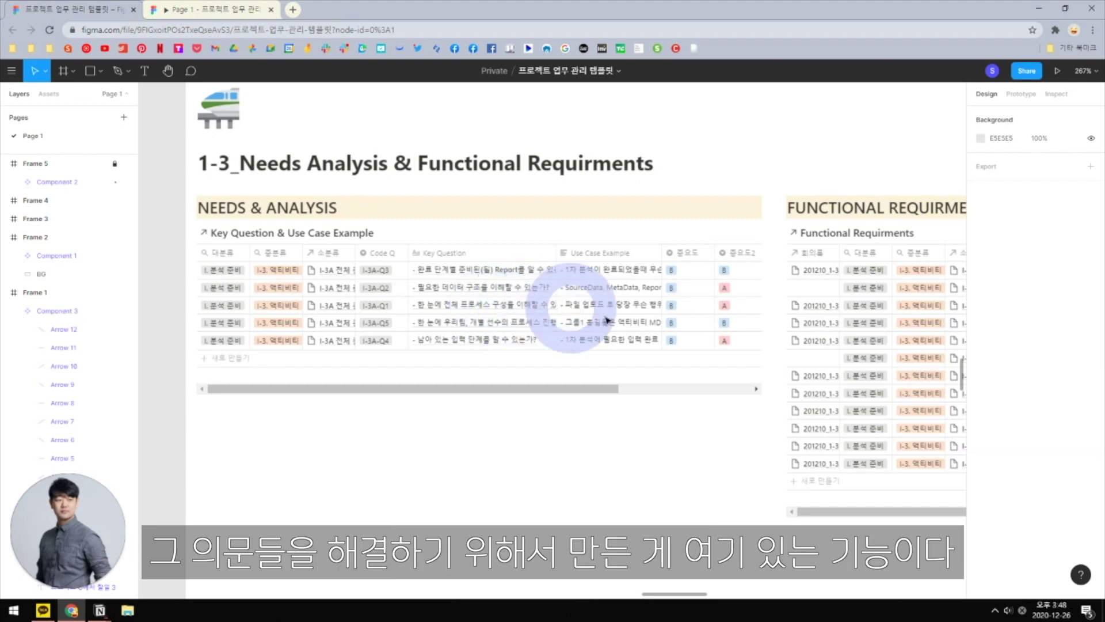
{"action": "left_click_drag", "start_coordinate": [702, 327], "coordinate": [374, 329]}
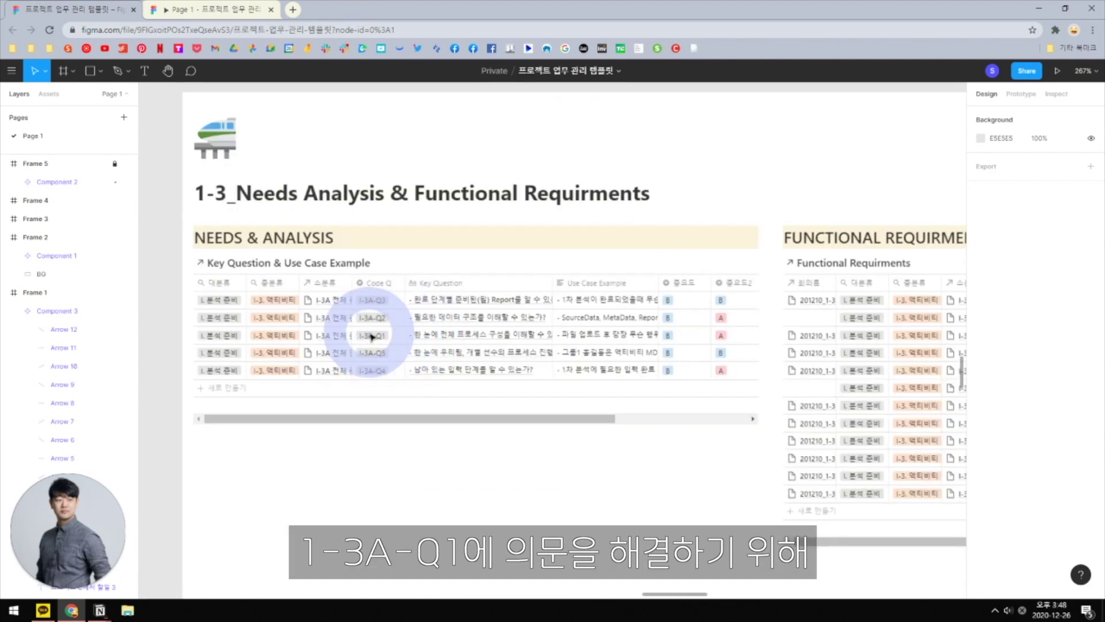
{"action": "left_click", "coordinate": [659, 346]}
{"action": "left_click_drag", "start_coordinate": [659, 346], "coordinate": [357, 316]}
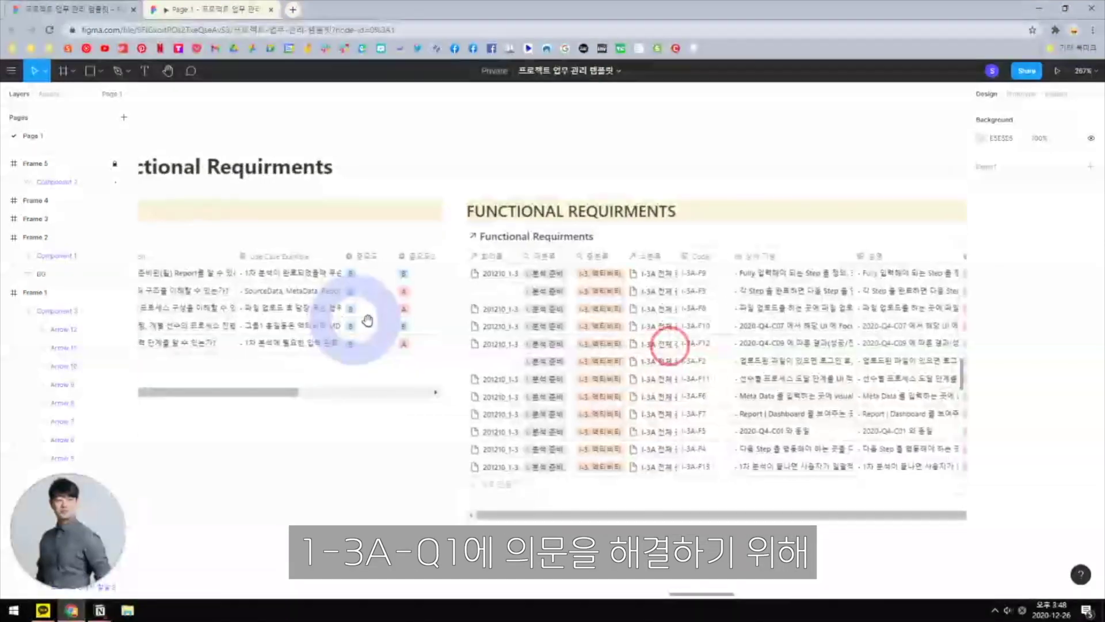
{"action": "left_click_drag", "start_coordinate": [602, 351], "coordinate": [440, 340]}
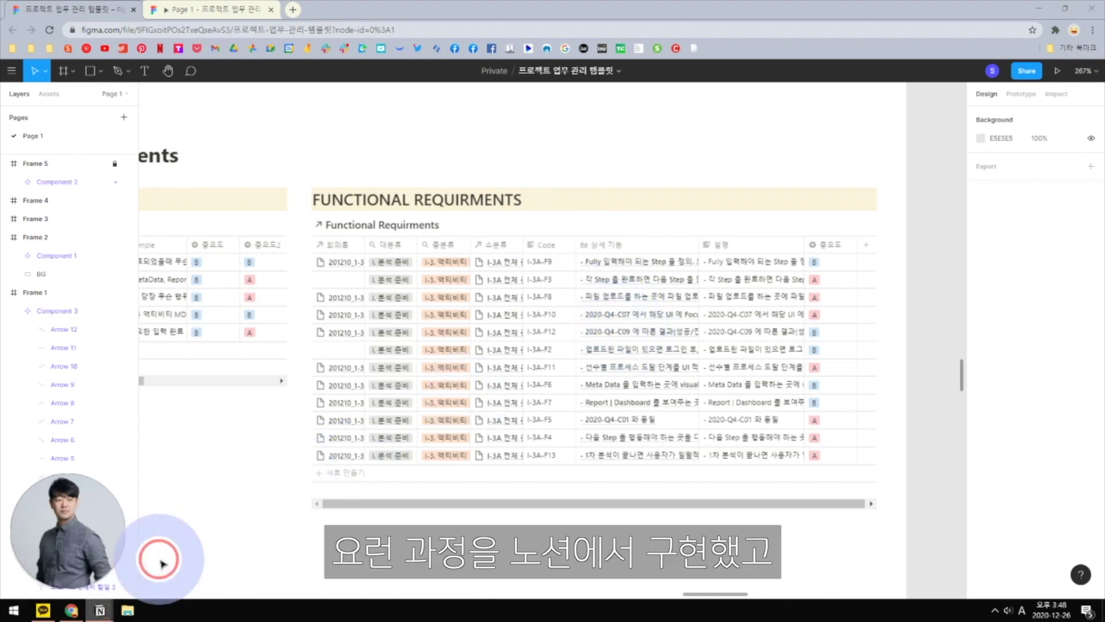
Step: Switch to Notion and open the 3. 액티비티 정보 관리 page under I. 분석 준비
{"action": "mouse_move", "coordinate": [100, 610]}
{"action": "left_click", "coordinate": [68, 562]}
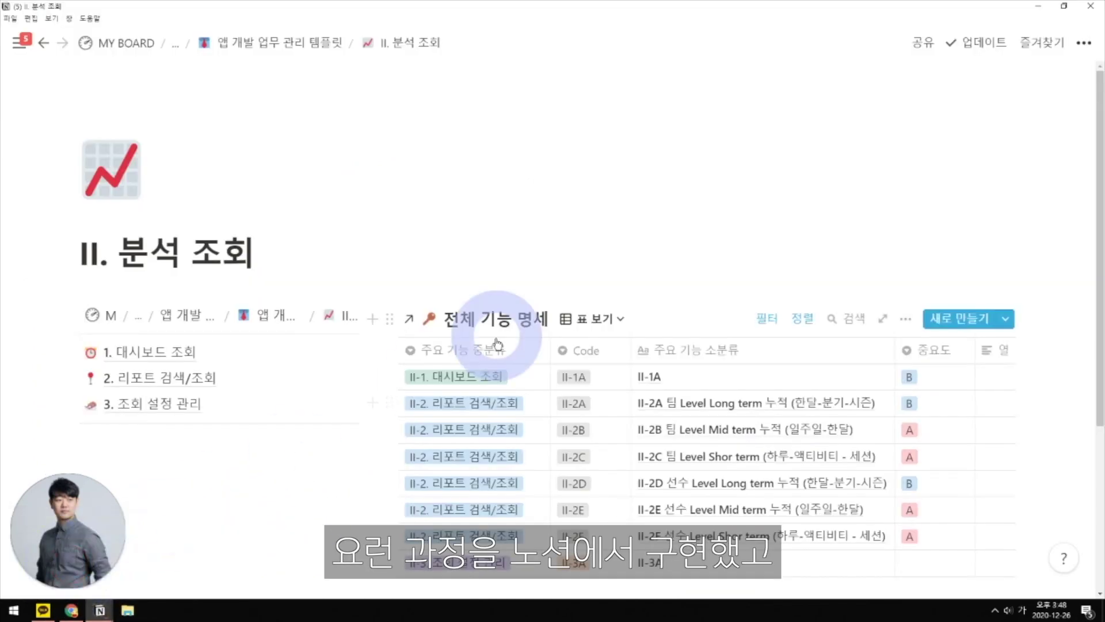
{"action": "scroll", "coordinate": [501, 345], "scroll_direction": "down", "scroll_amount": 3}
{"action": "left_click", "coordinate": [279, 42]}
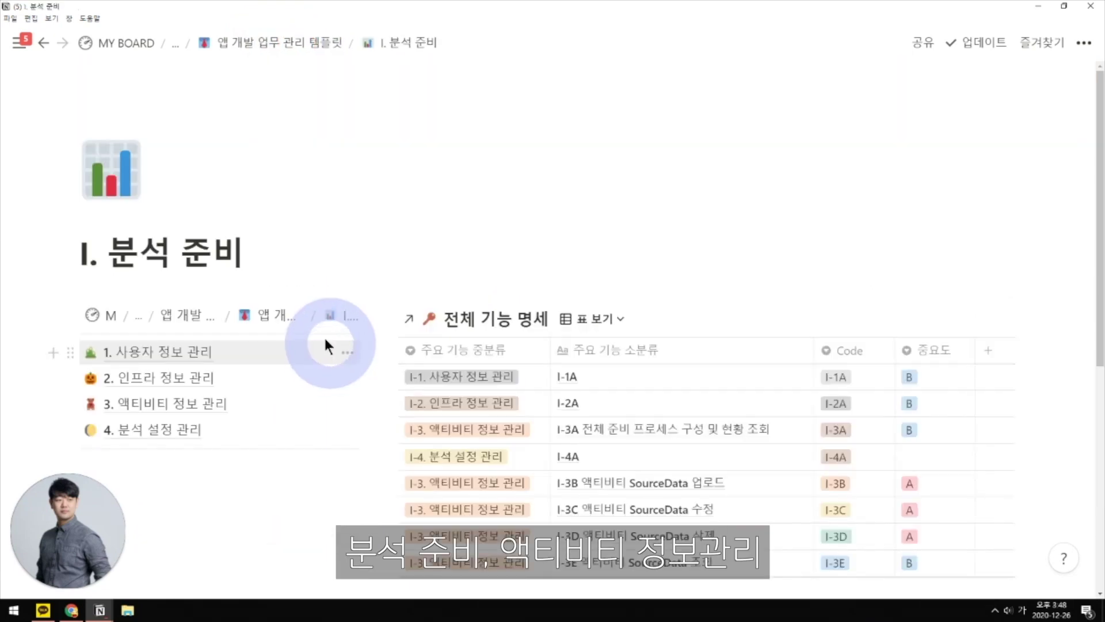
{"action": "left_click", "coordinate": [199, 410]}
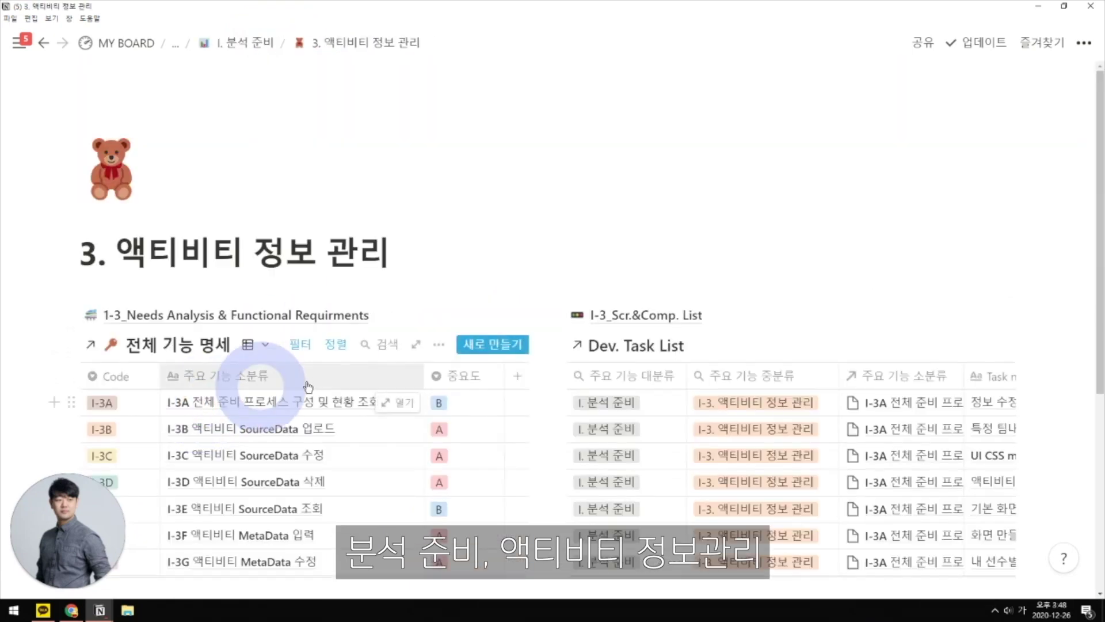
Step: Look into the 1-3_Needs Analysis & Functional Requirments page, return to 3. 액티비티 정보 관리 and view its feature and Dev. Task List tables
{"action": "scroll", "coordinate": [257, 403], "scroll_direction": "down", "scroll_amount": 2}
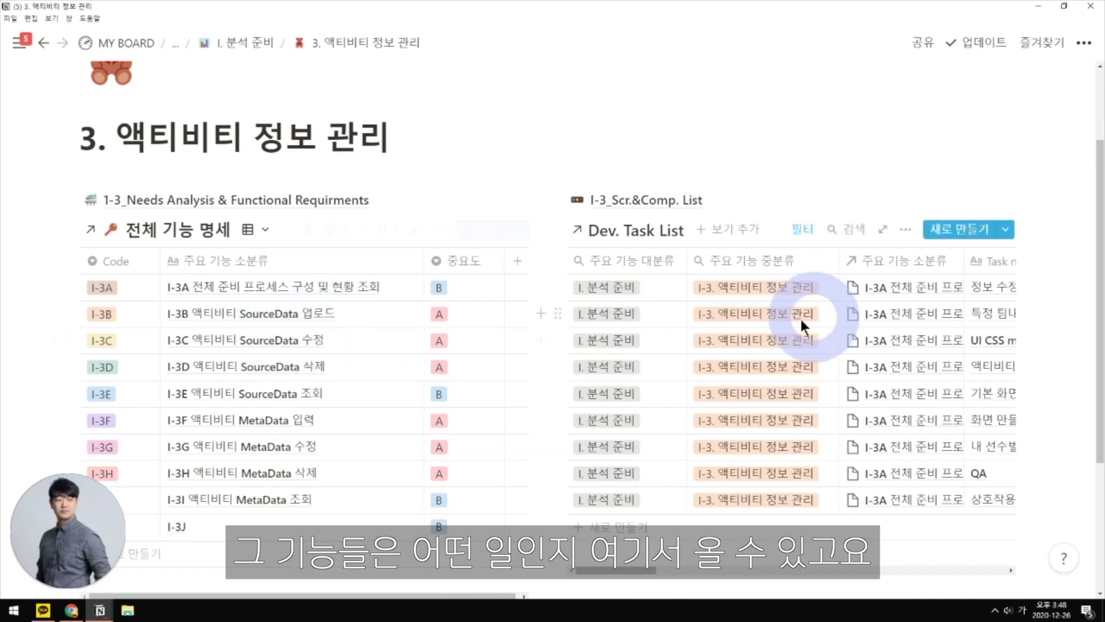
{"action": "left_click", "coordinate": [338, 201]}
{"action": "left_click", "coordinate": [317, 43]}
{"action": "scroll", "coordinate": [575, 288], "scroll_direction": "down", "scroll_amount": 2}
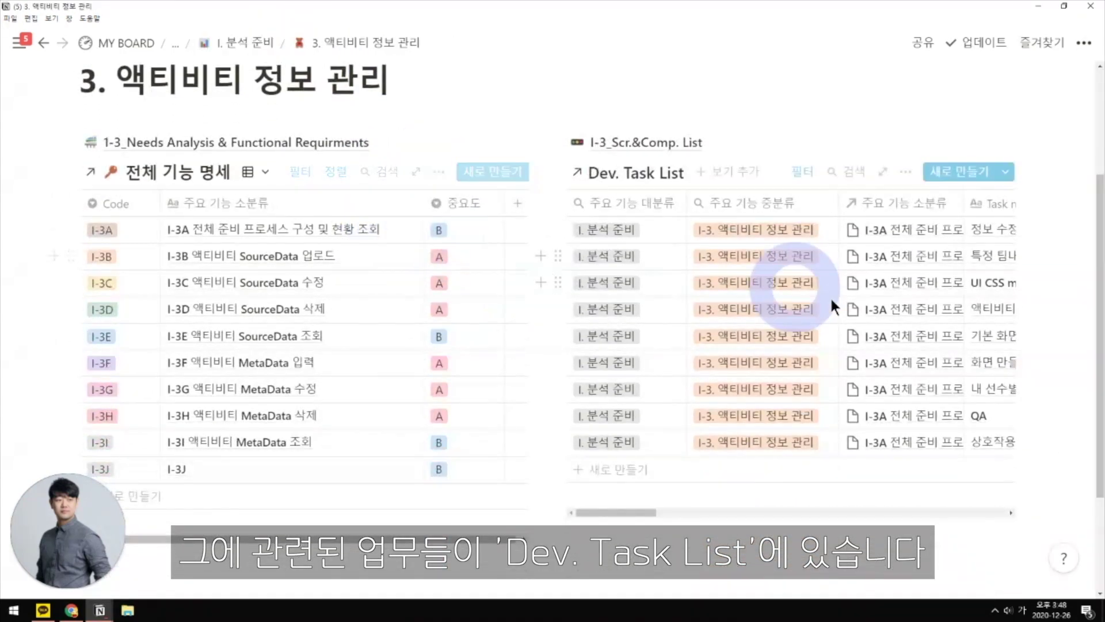
Step: Open the full Dev. Task List database and review its columns from Screen ID through Owner and Schedule to Workroad
{"action": "left_click", "coordinate": [633, 173]}
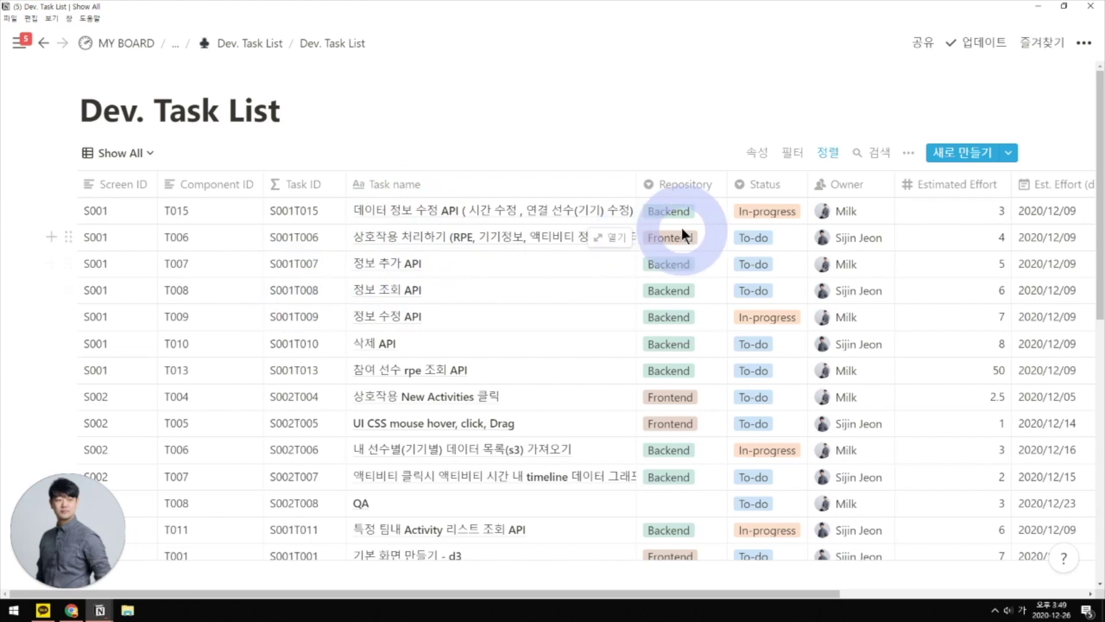
{"action": "scroll", "coordinate": [611, 219], "scroll_direction": "right", "scroll_amount": 3}
{"action": "scroll", "coordinate": [611, 218], "scroll_direction": "right", "scroll_amount": 2}
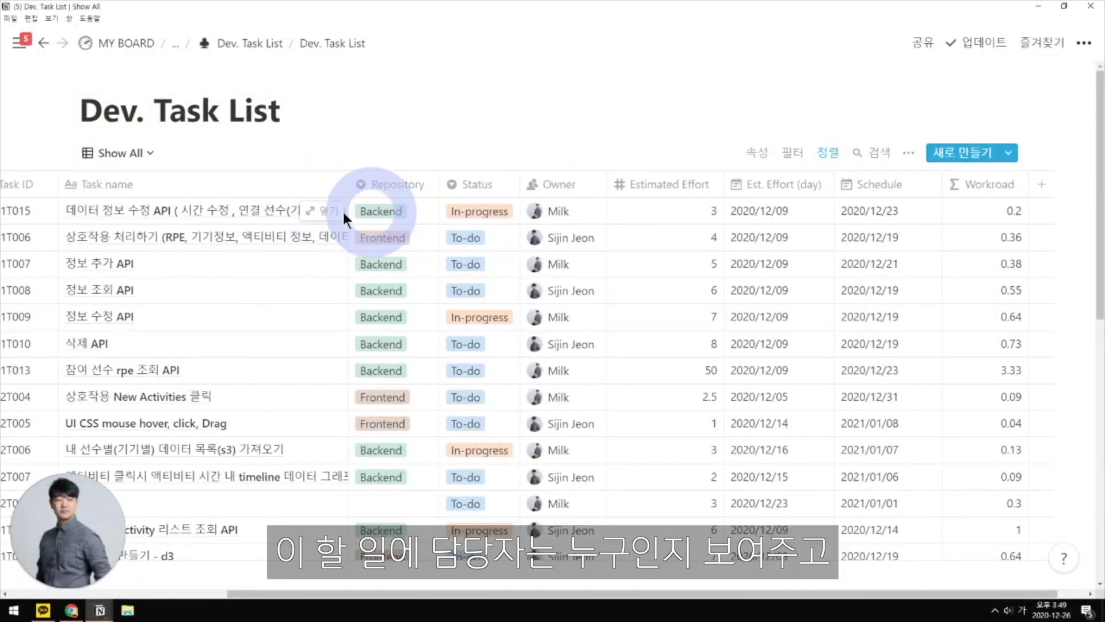
{"action": "scroll", "coordinate": [550, 217], "scroll_direction": "right", "scroll_amount": 1}
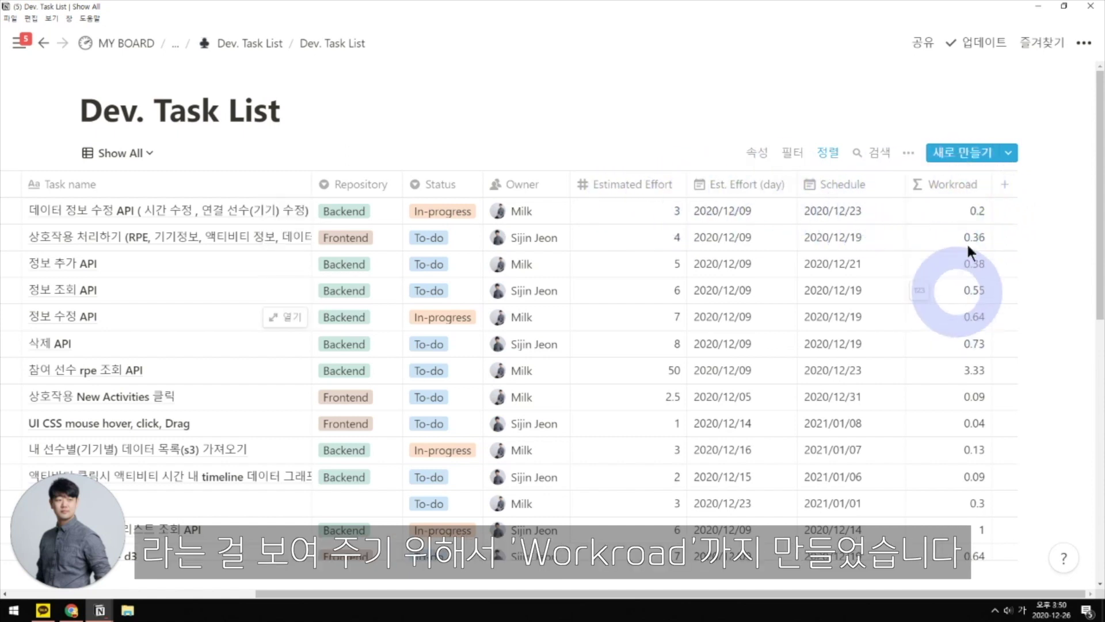
Step: Add a timeline (타임라인) view to the Dev. Task List database
{"action": "left_click", "coordinate": [149, 153]}
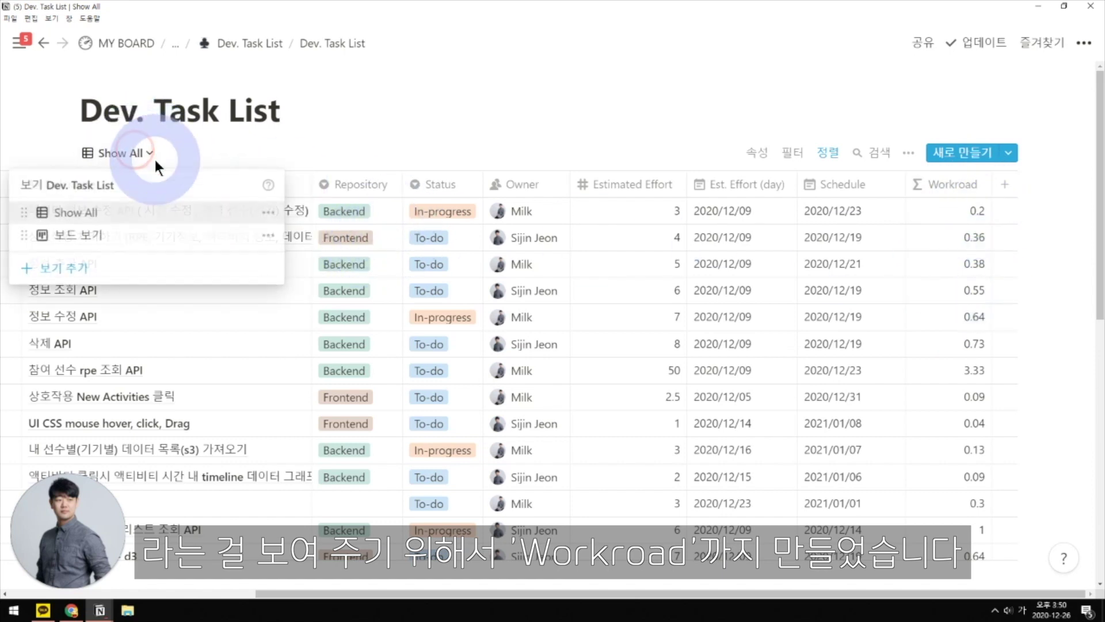
{"action": "left_click", "coordinate": [113, 262]}
{"action": "left_click", "coordinate": [333, 227]}
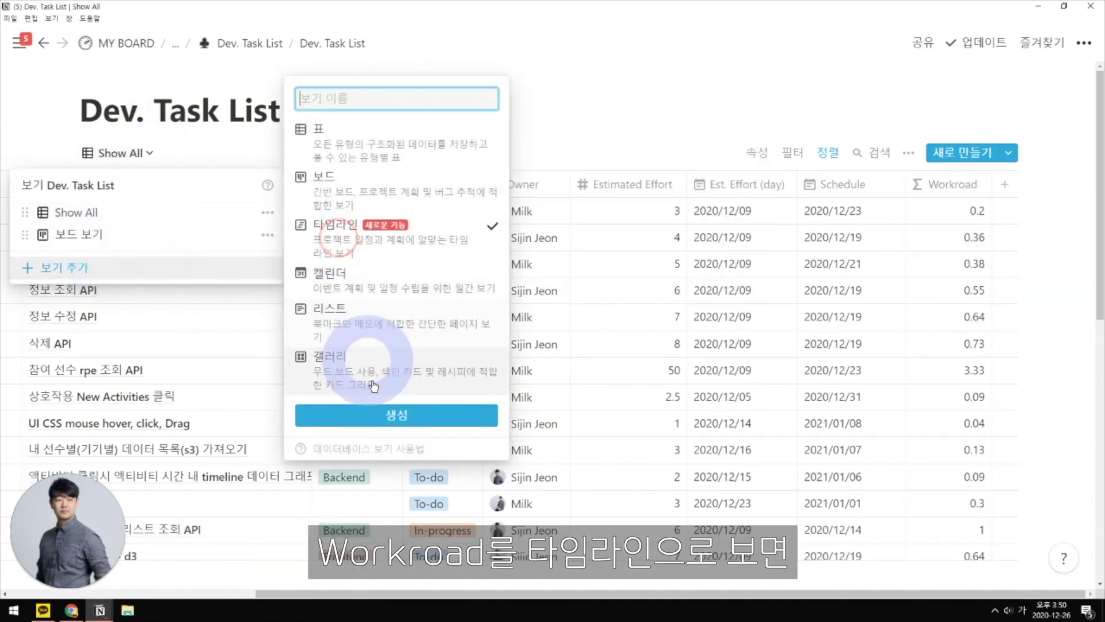
{"action": "left_click", "coordinate": [381, 413]}
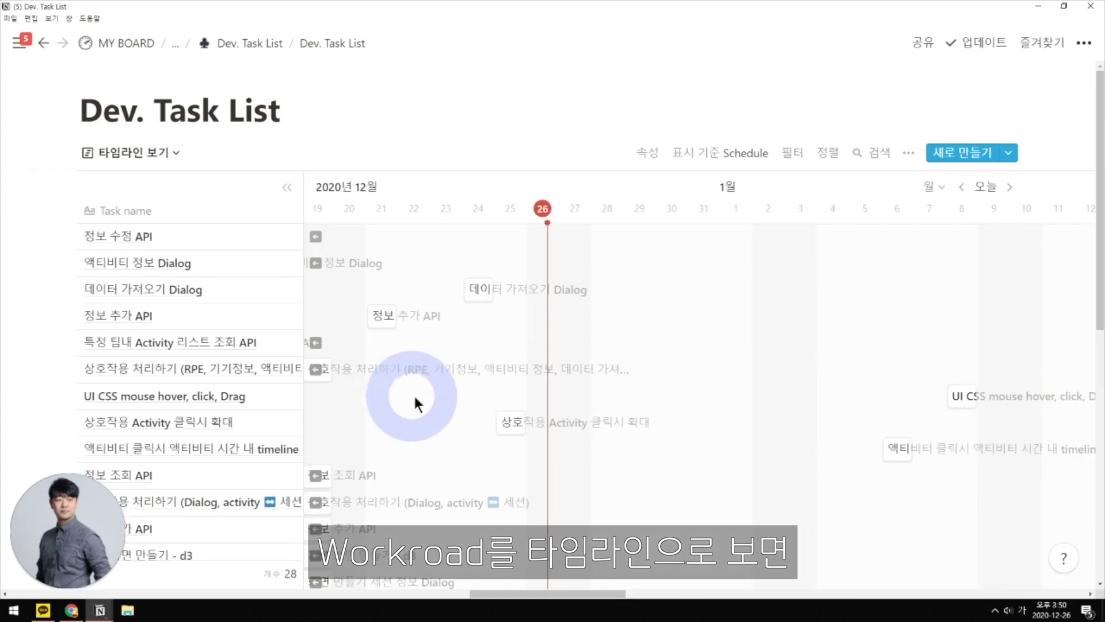
Step: Show the Workroad property on the timeline bars and make them span from Est. Effort (day) to Schedule
{"action": "left_click", "coordinate": [648, 152]}
{"action": "scroll", "coordinate": [701, 506], "scroll_direction": "down", "scroll_amount": 2}
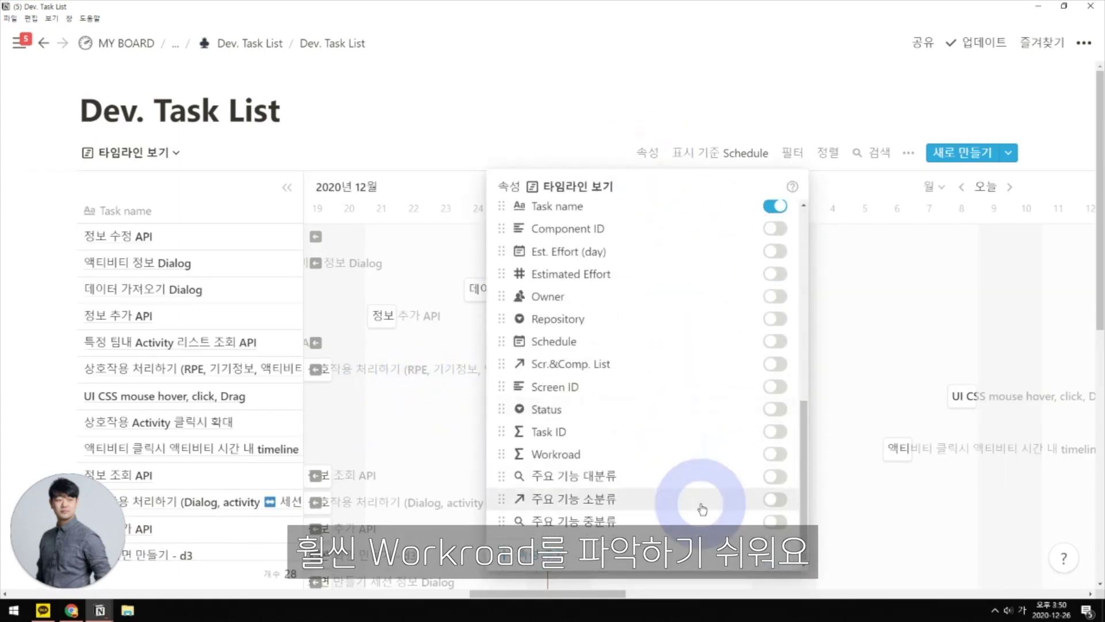
{"action": "left_click", "coordinate": [771, 425]}
{"action": "left_click", "coordinate": [455, 400]}
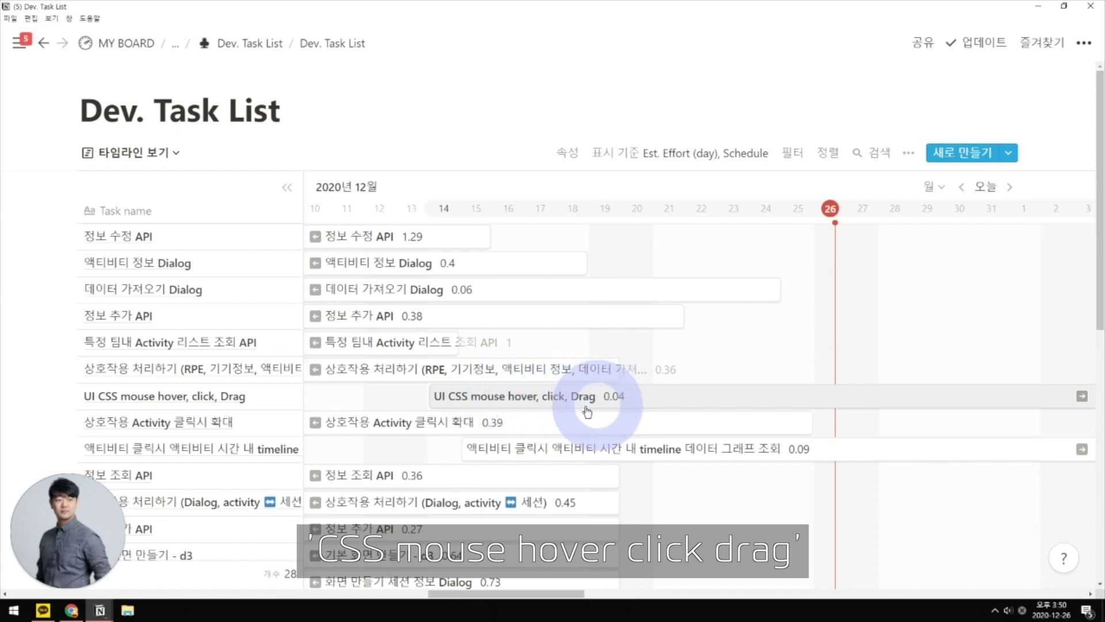
Step: Check how long the UI CSS mouse hover, click, Drag task runs and show the Owner property in the timeline view's table
{"action": "scroll", "coordinate": [568, 390], "scroll_direction": "right", "scroll_amount": 8}
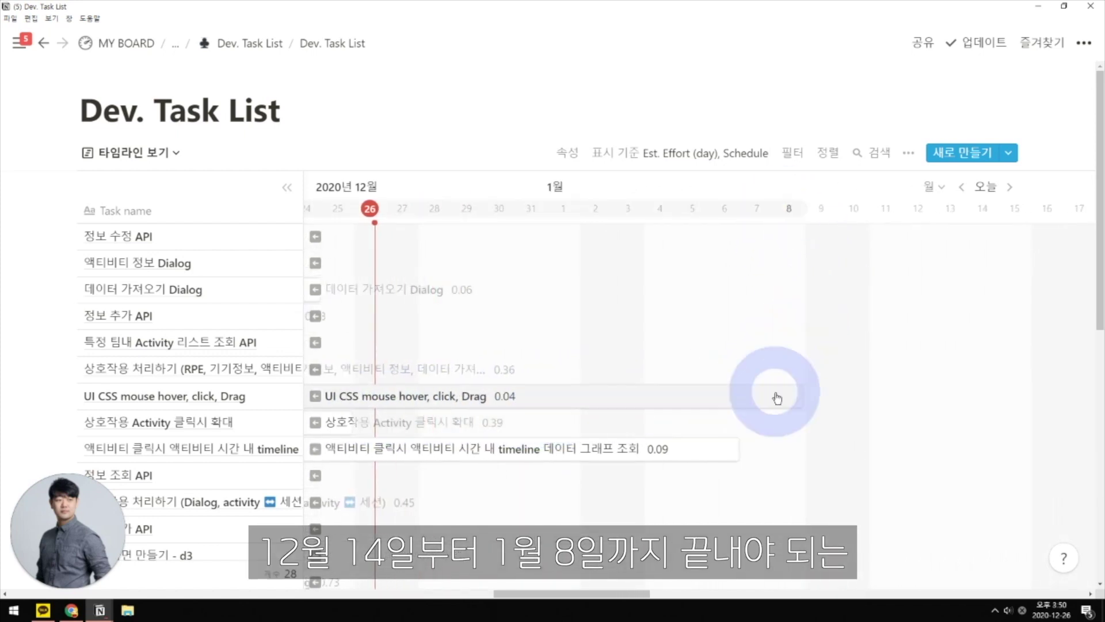
{"action": "scroll", "coordinate": [780, 394], "scroll_direction": "left", "scroll_amount": 4}
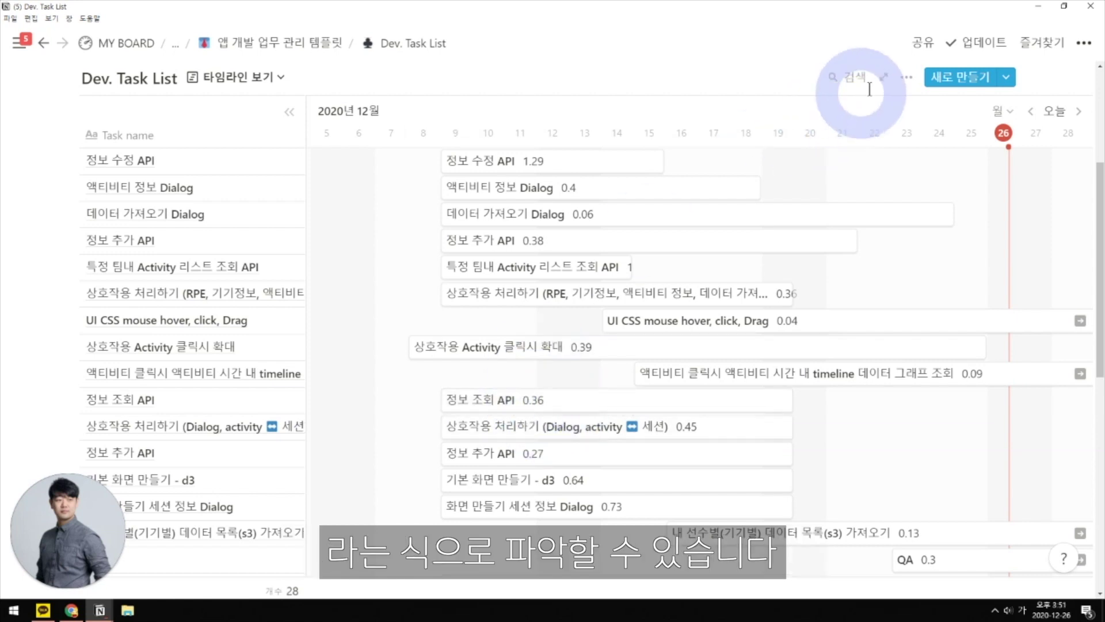
{"action": "left_click", "coordinate": [905, 78]}
{"action": "left_click", "coordinate": [961, 216]}
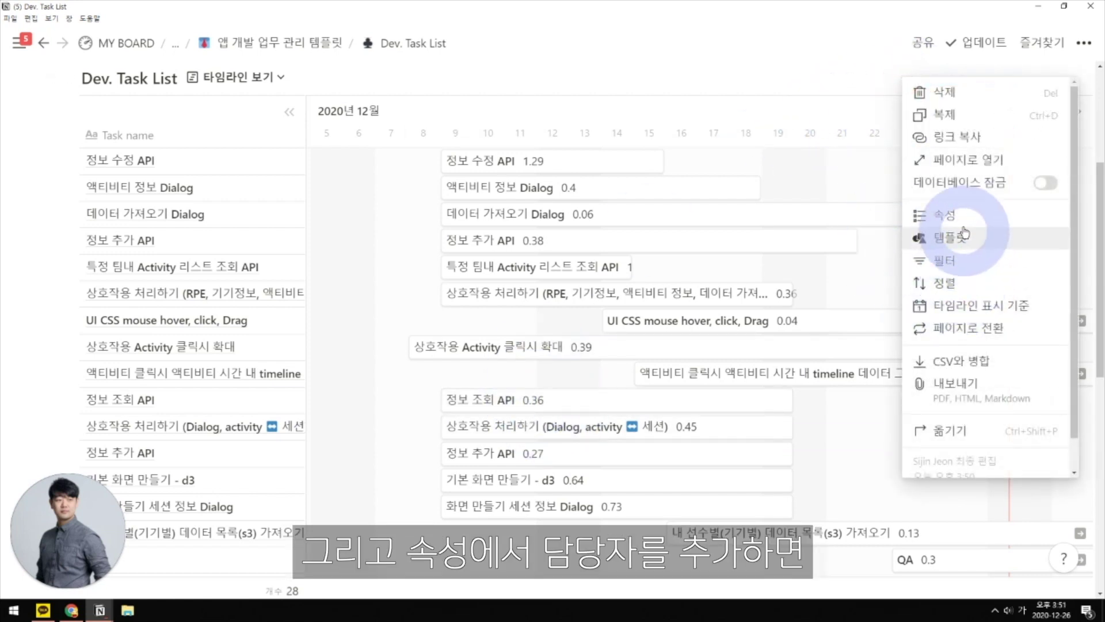
{"action": "scroll", "coordinate": [817, 259], "scroll_direction": "down", "scroll_amount": 1}
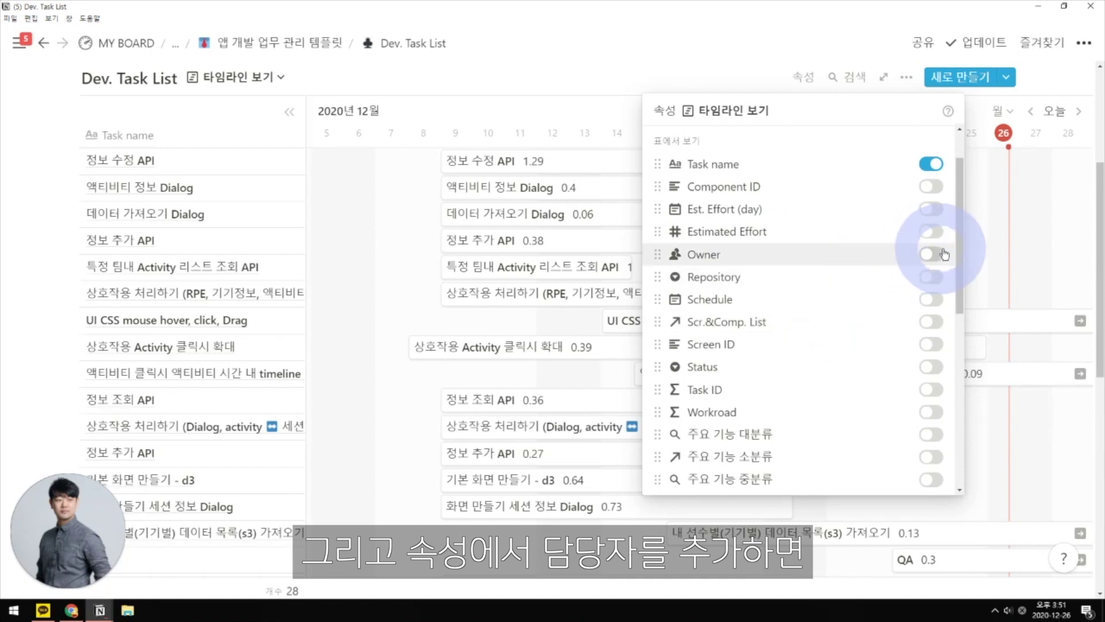
{"action": "left_click", "coordinate": [931, 254]}
{"action": "left_click", "coordinate": [518, 259]}
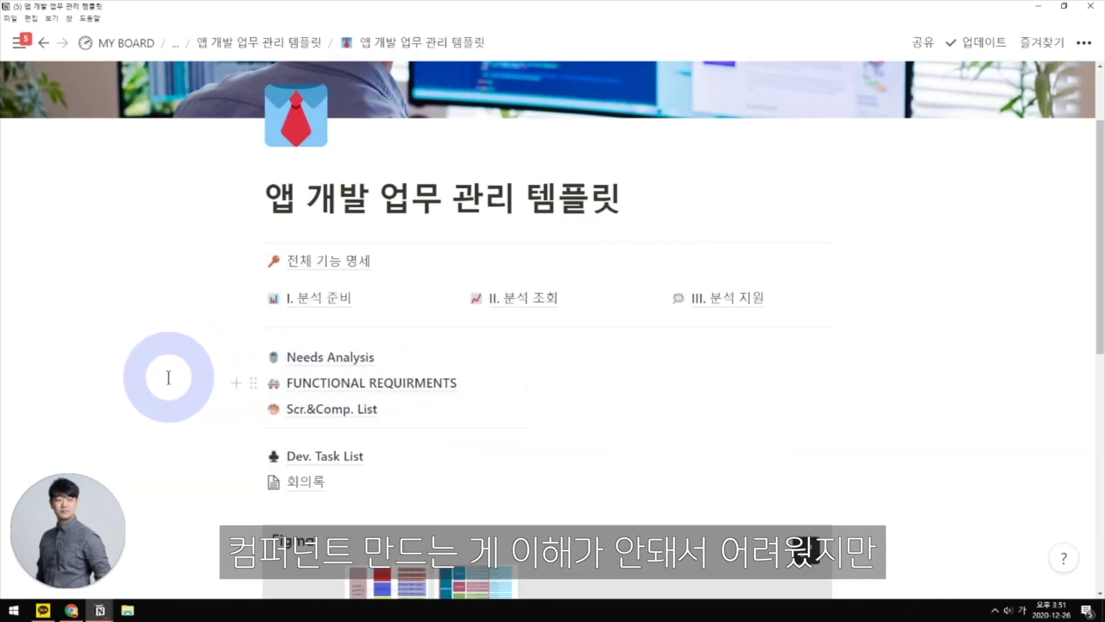
{"action": "scroll", "coordinate": [168, 377], "scroll_direction": "up", "scroll_amount": 1}
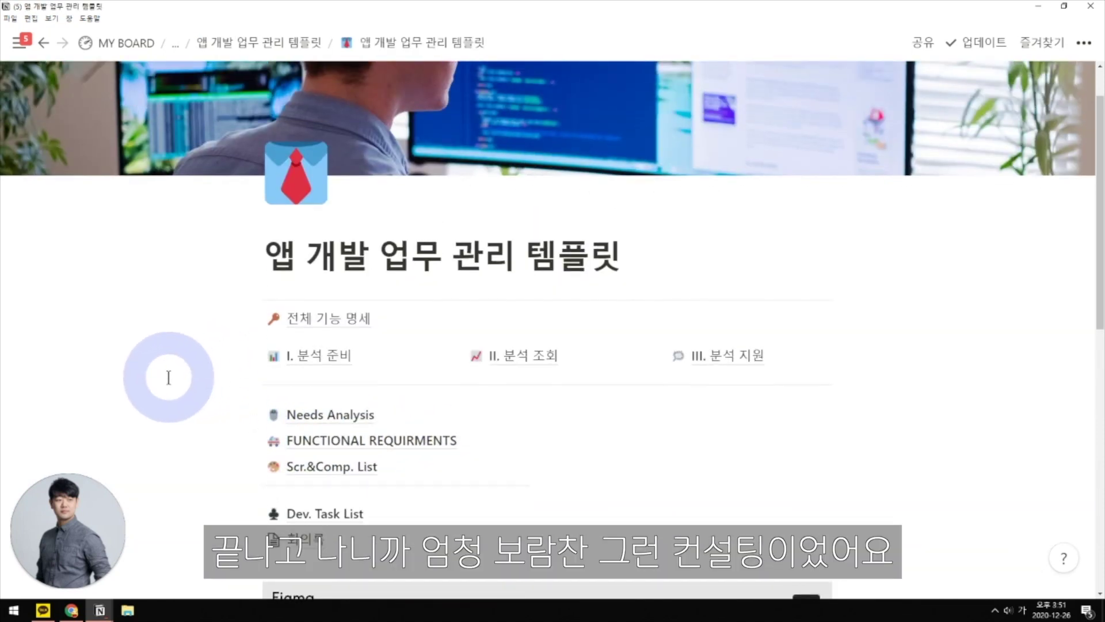
{"action": "scroll", "coordinate": [169, 378], "scroll_direction": "down", "scroll_amount": 1}
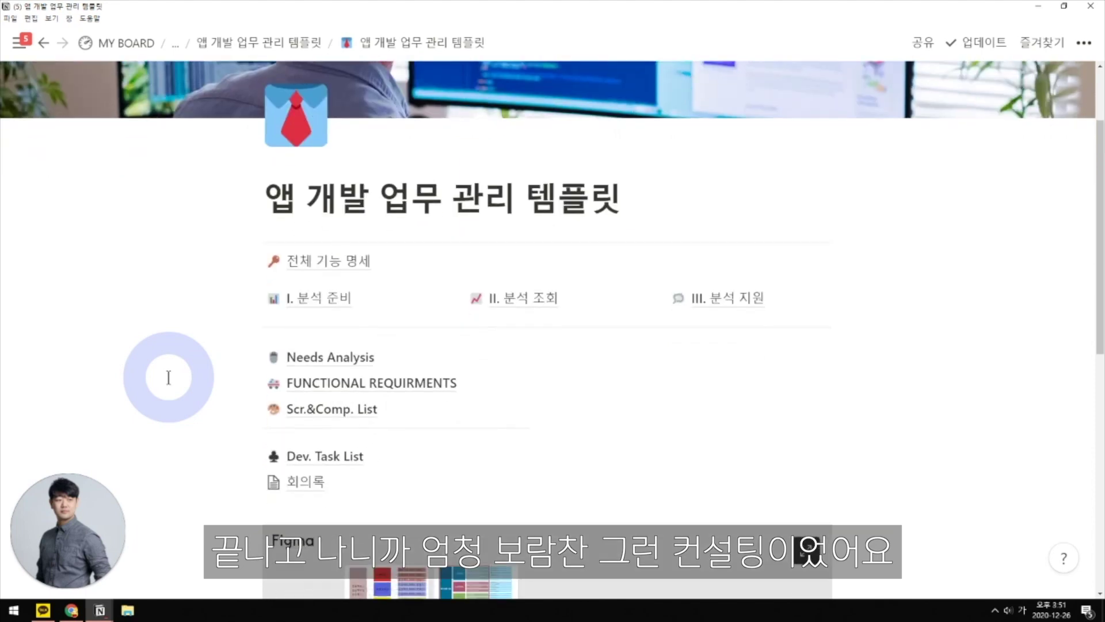